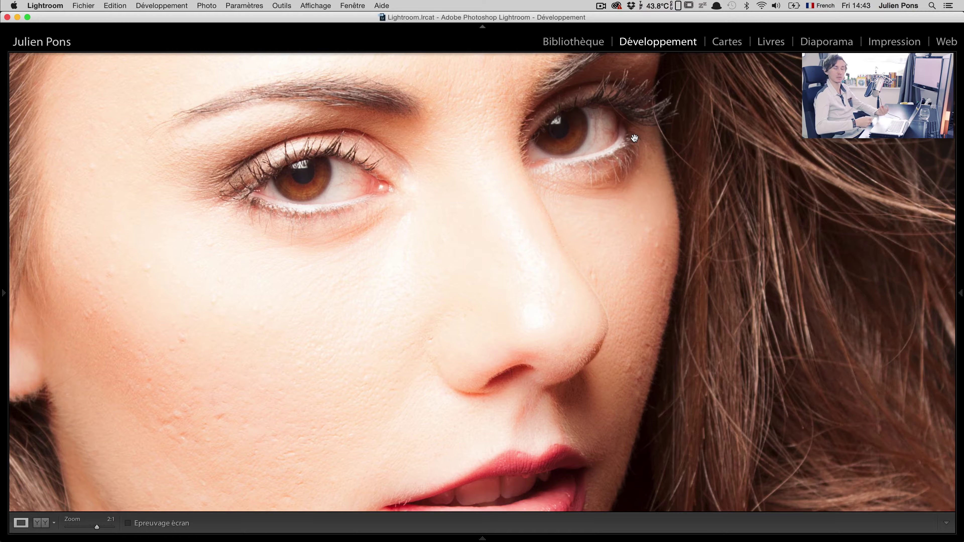
Step: Activate the Spot Removal tool for the portrait with brush size 20 in Corriger (Heal) mode
{"action": "key", "text": "Tab"}
{"action": "left_click", "coordinate": [884, 153]}
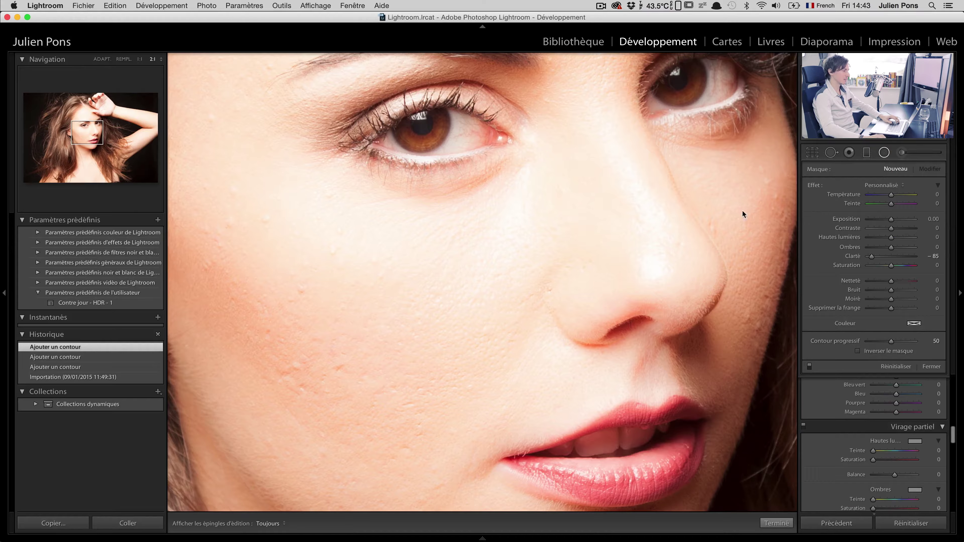
{"action": "left_click", "coordinate": [837, 156]}
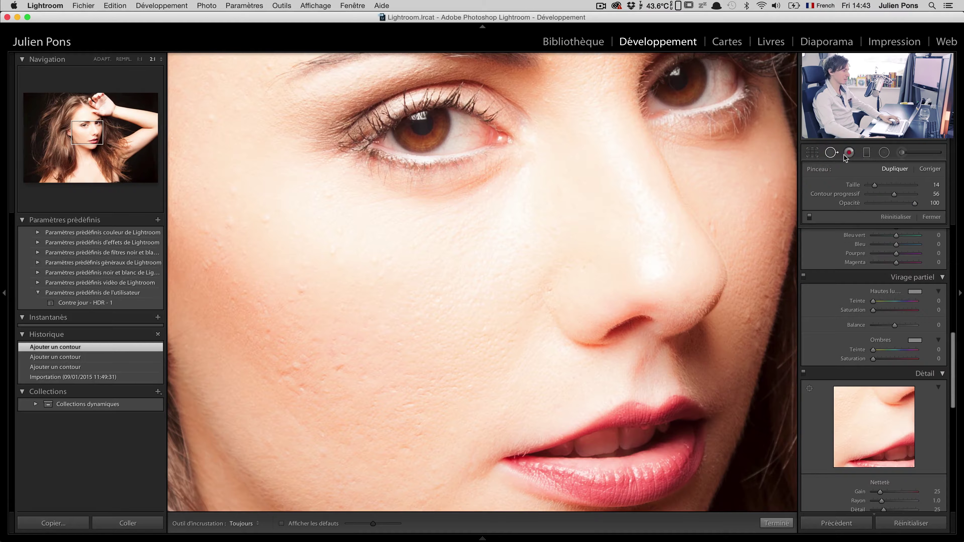
{"action": "left_click_drag", "start_coordinate": [874, 185], "coordinate": [877, 185]}
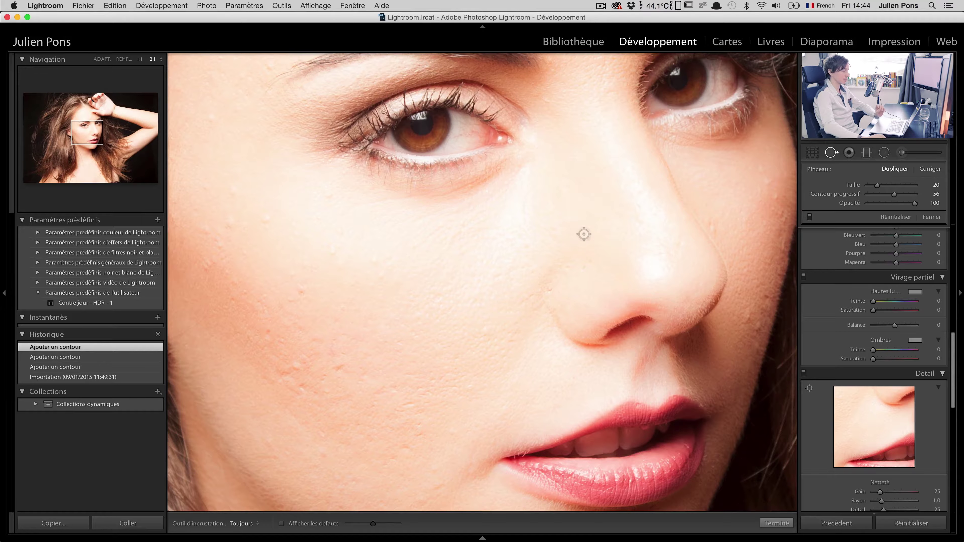
{"action": "left_click", "coordinate": [935, 171]}
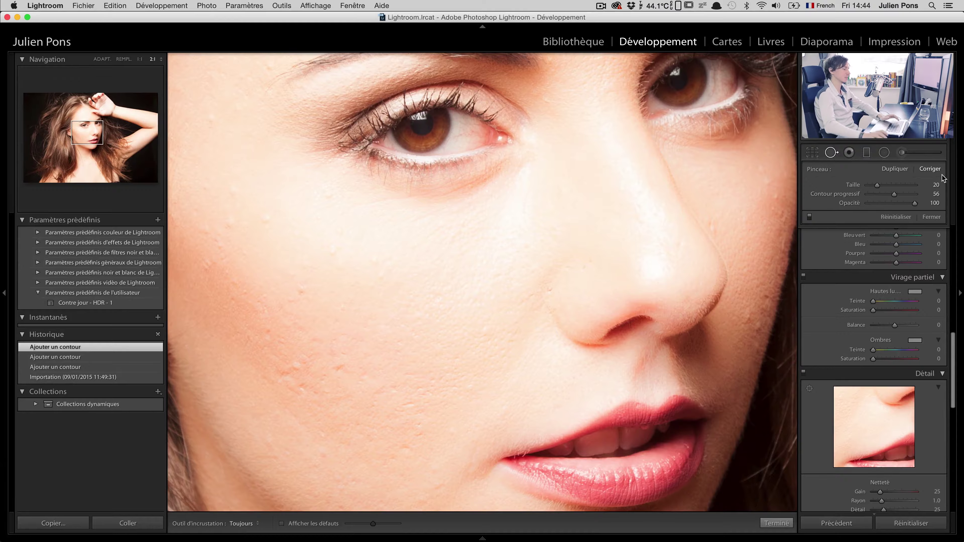
Step: Heal the blemishes on the woman's cheek near the ear with individual spots and short strokes, and finish the spot correction
{"action": "key", "text": "z"}
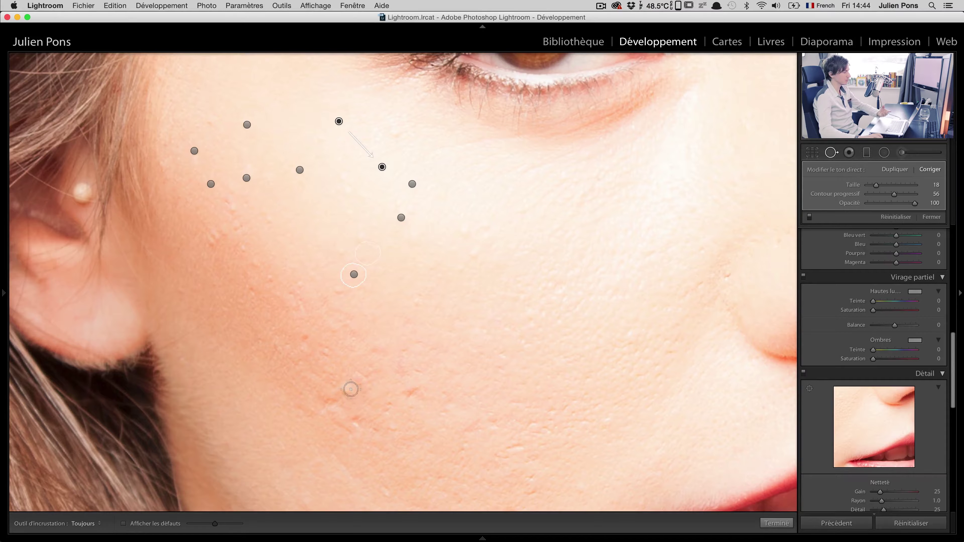
{"action": "left_click", "coordinate": [341, 389]}
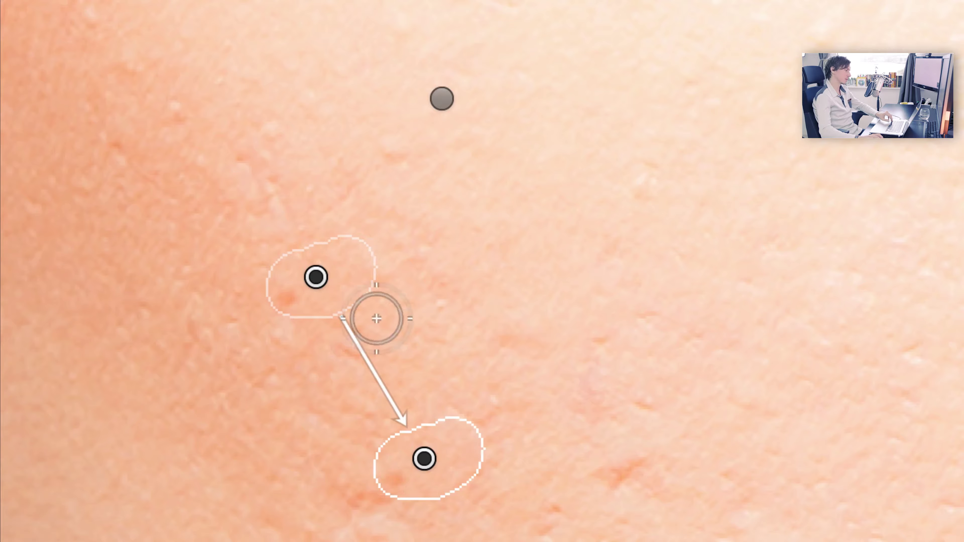
{"action": "left_click_drag", "start_coordinate": [364, 277], "coordinate": [405, 267]}
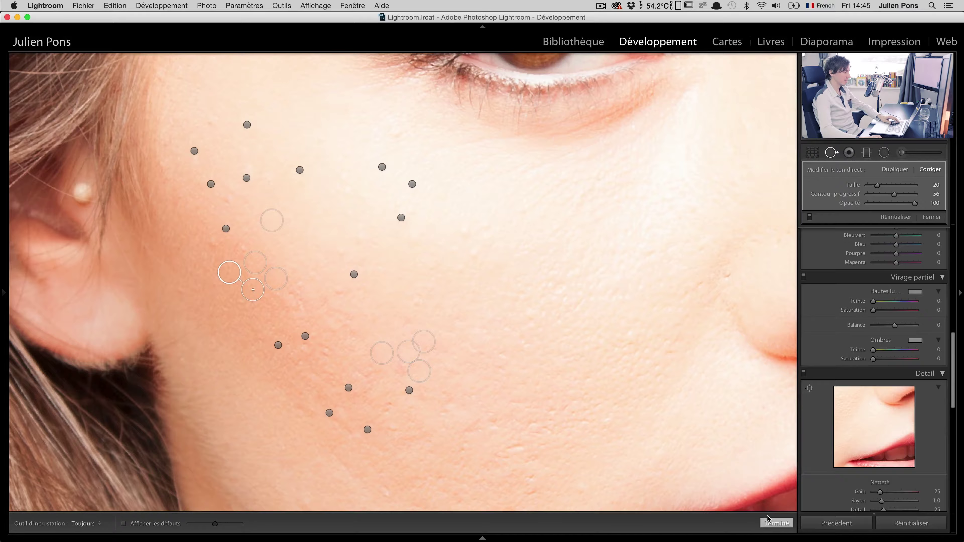
{"action": "left_click", "coordinate": [776, 523]}
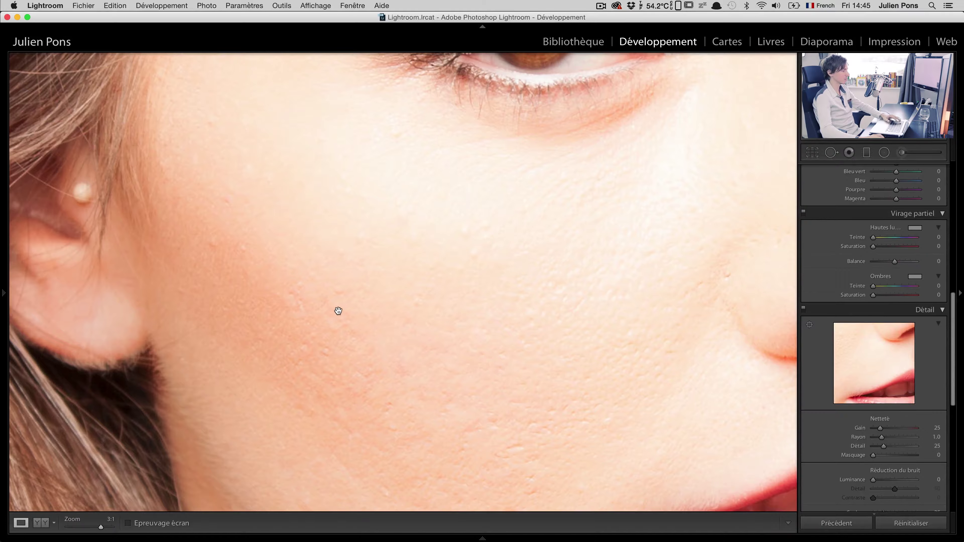
Step: Compare the retouched cheek with the original in a side-by-side before and after view, and return to the single view
{"action": "scroll", "coordinate": [413, 344], "scroll_direction": "down", "scroll_amount": 5}
{"action": "scroll", "coordinate": [415, 292], "scroll_direction": "up", "scroll_amount": 3}
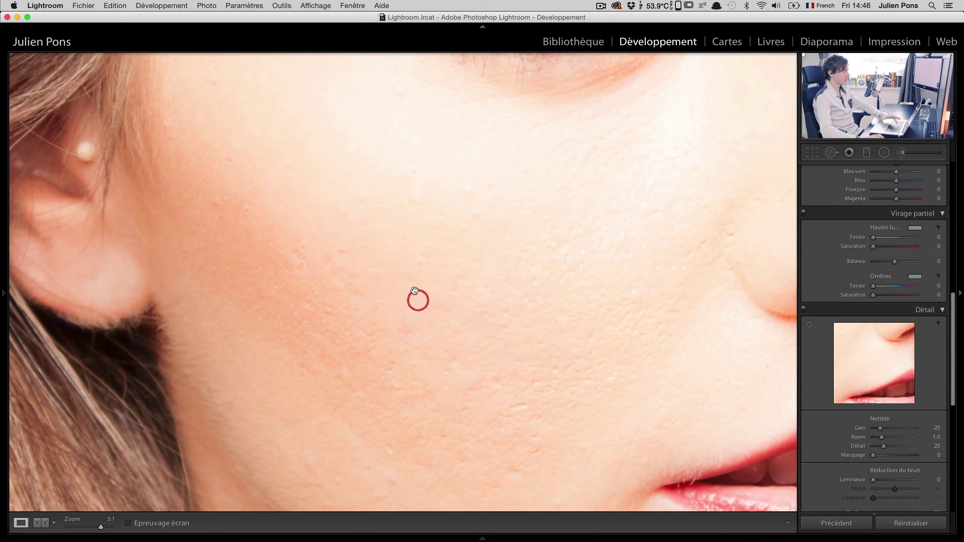
{"action": "key", "text": "y"}
{"action": "left_click_drag", "start_coordinate": [191, 319], "coordinate": [283, 364]}
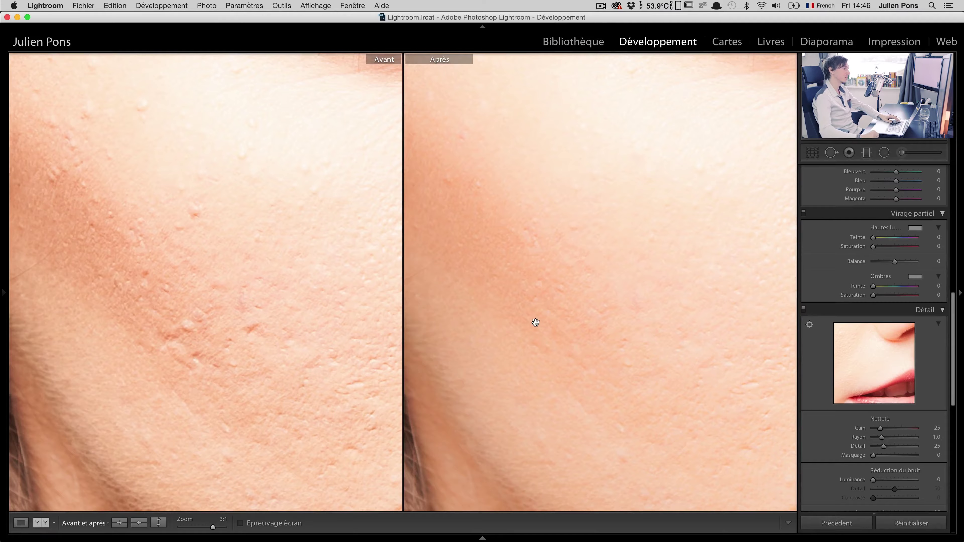
{"action": "key", "text": "y"}
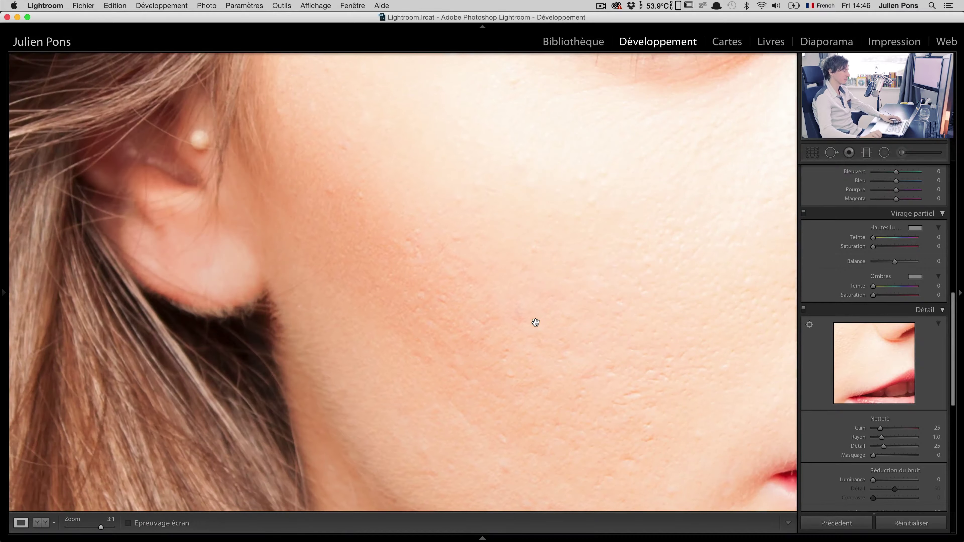
Step: Open the stone gateway photo _MG_1692 from the library in the Develop module, with the whole image in view
{"action": "key", "text": "g"}
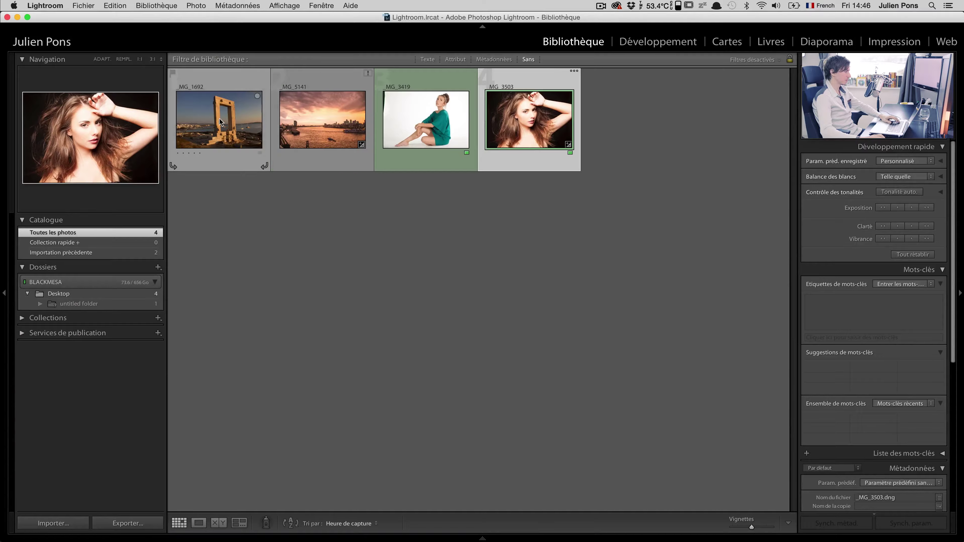
{"action": "key", "text": "Home"}
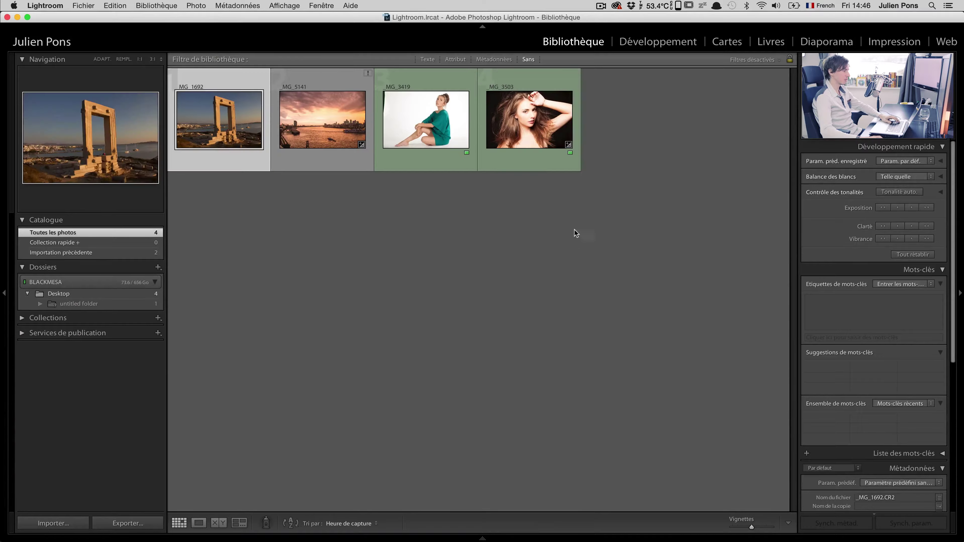
{"action": "left_click", "coordinate": [649, 42]}
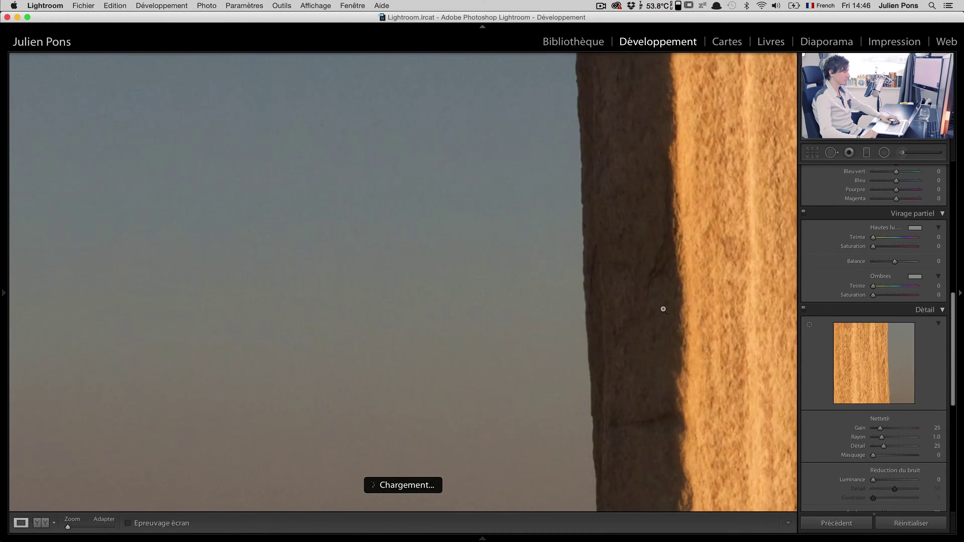
{"action": "left_click", "coordinate": [663, 309]}
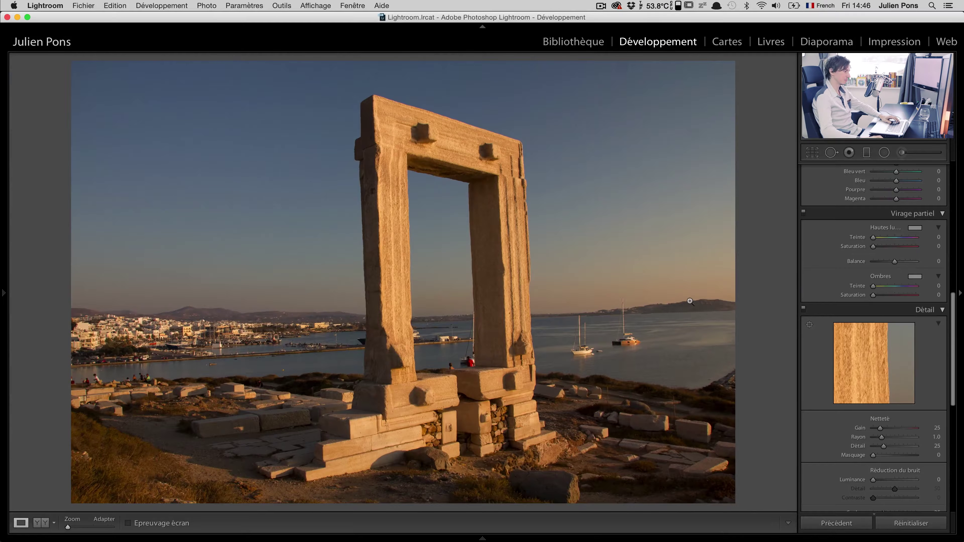
Step: Raise the exposure of the gateway photo to +0.65 in the basic adjustments
{"action": "scroll", "coordinate": [918, 268], "scroll_direction": "up", "scroll_amount": 1}
{"action": "scroll", "coordinate": [917, 269], "scroll_direction": "up", "scroll_amount": 15}
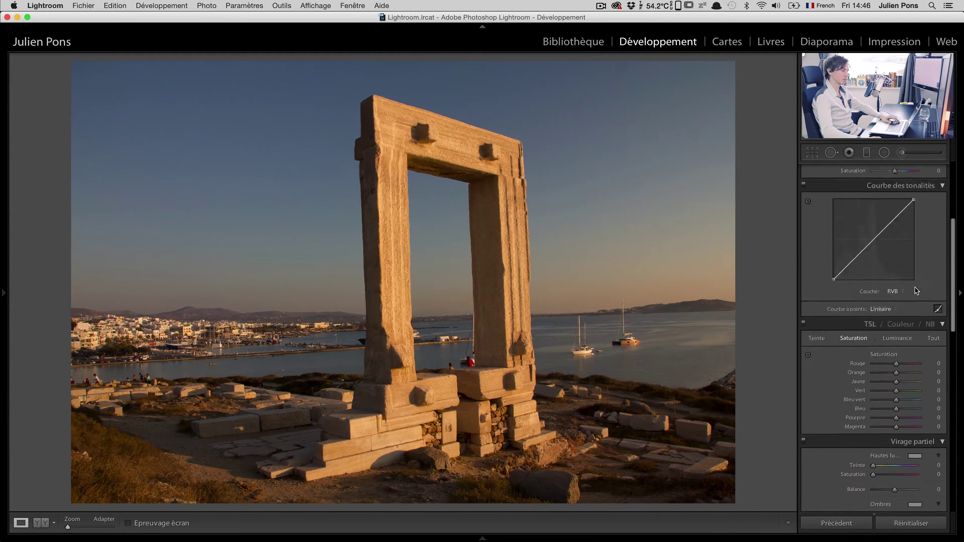
{"action": "left_click_drag", "start_coordinate": [898, 251], "coordinate": [898, 251]}
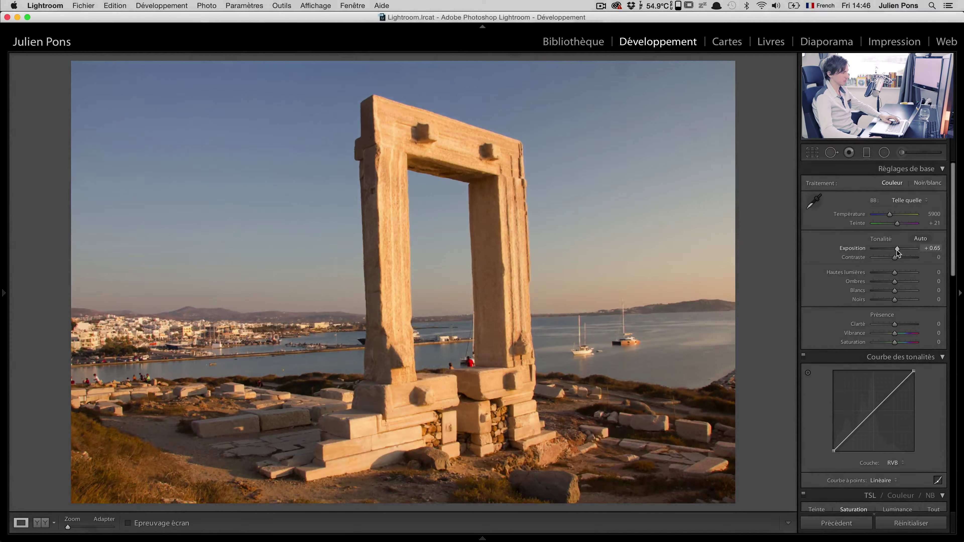
Step: Activate Spot Removal on the gateway photo, enable the defect visualization (Afficher les défauts) and raise its threshold
{"action": "left_click", "coordinate": [619, 73]}
{"action": "left_click_drag", "start_coordinate": [735, 177], "coordinate": [476, 244]}
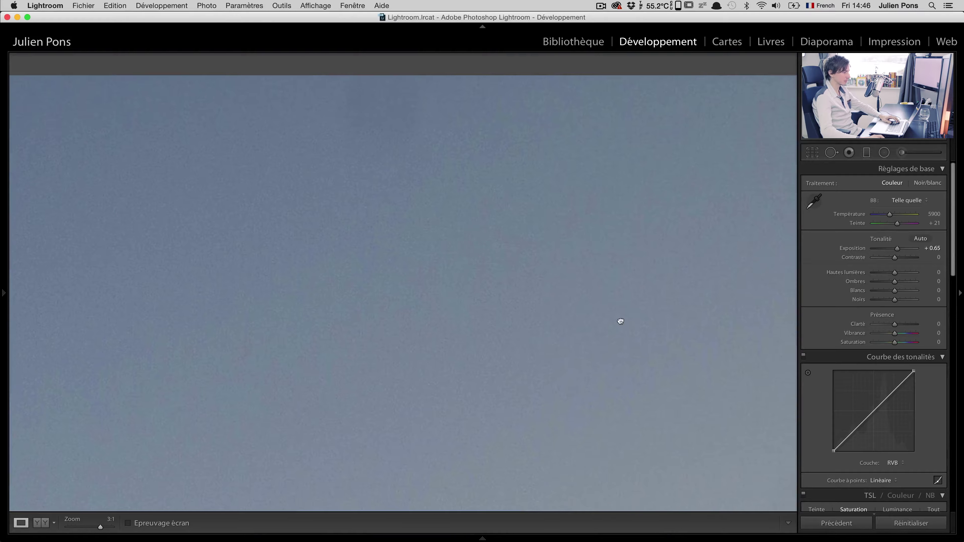
{"action": "left_click_drag", "start_coordinate": [620, 321], "coordinate": [400, 135]}
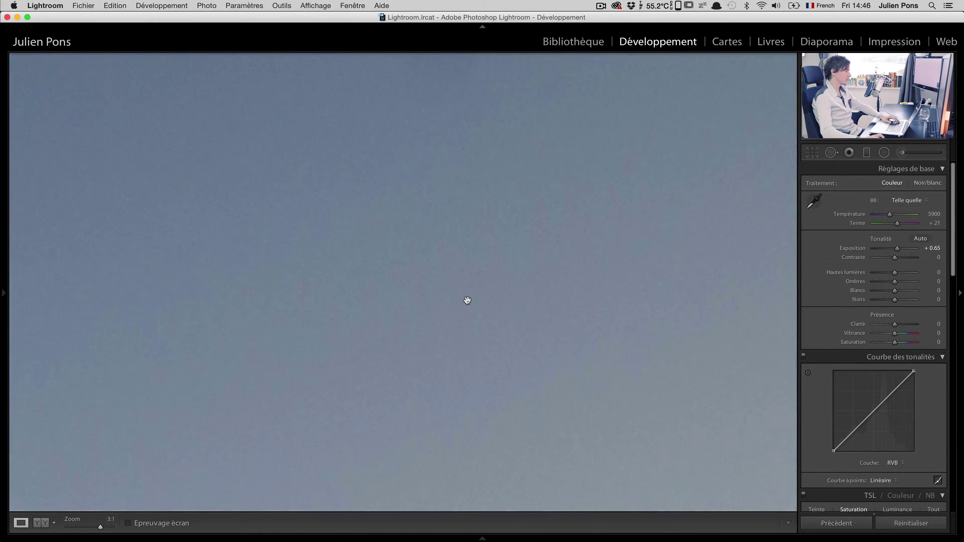
{"action": "left_click", "coordinate": [491, 291]}
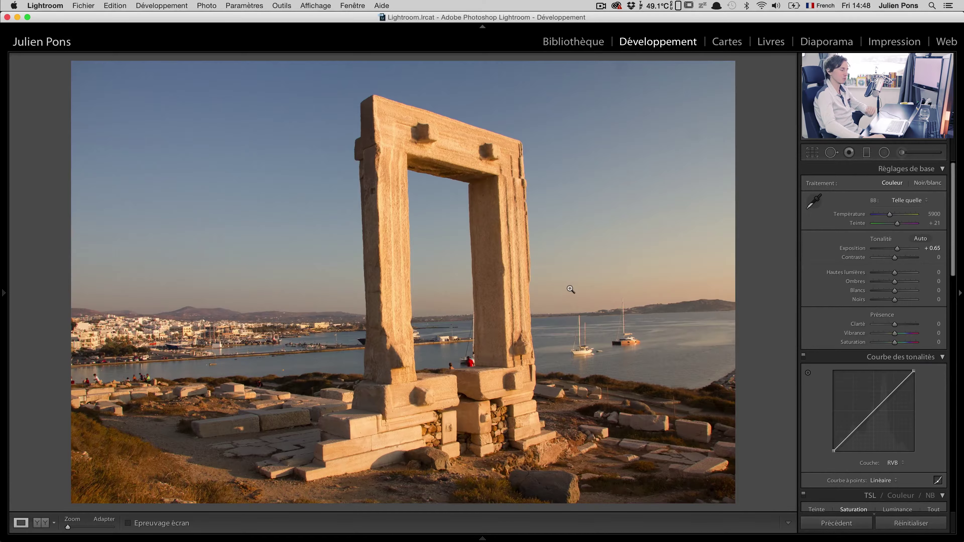
{"action": "left_click", "coordinate": [832, 153]}
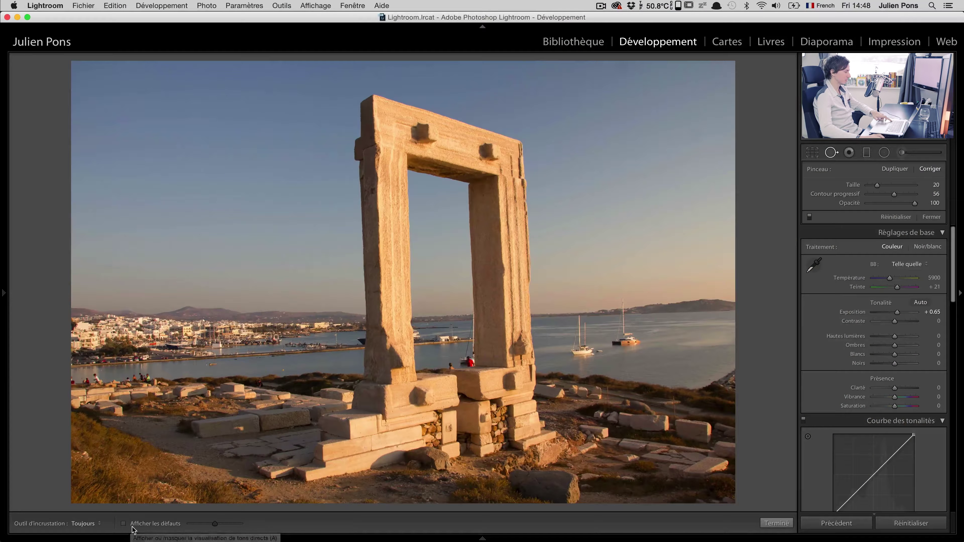
{"action": "left_click", "coordinate": [238, 344]}
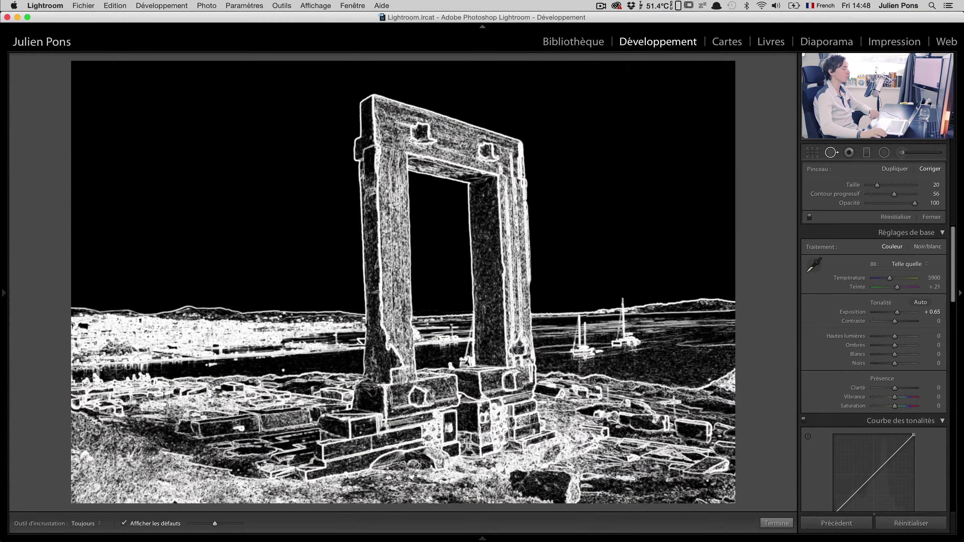
{"action": "left_click_drag", "start_coordinate": [219, 528], "coordinate": [250, 526]}
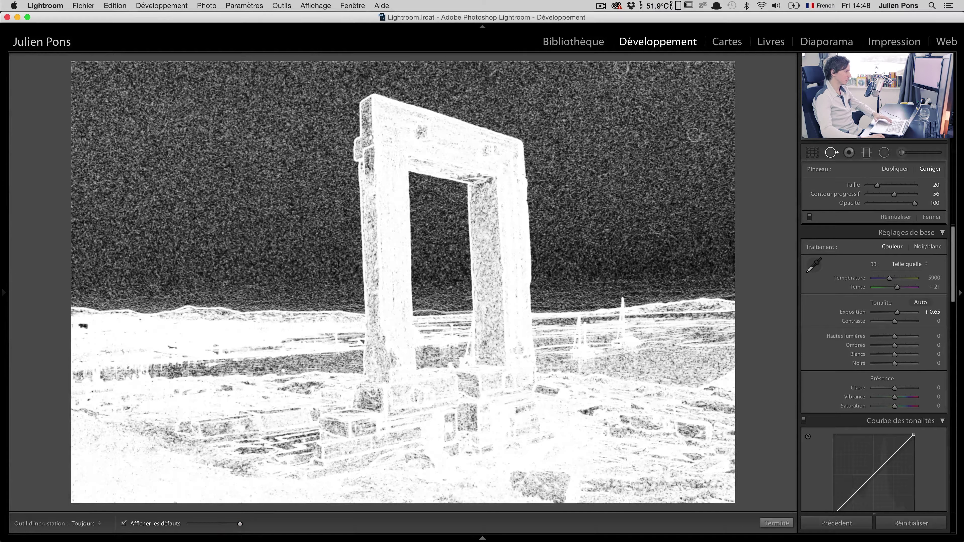
Step: Examine the sky up close in the defect visualization for sensor dust spots
{"action": "key", "text": "a"}
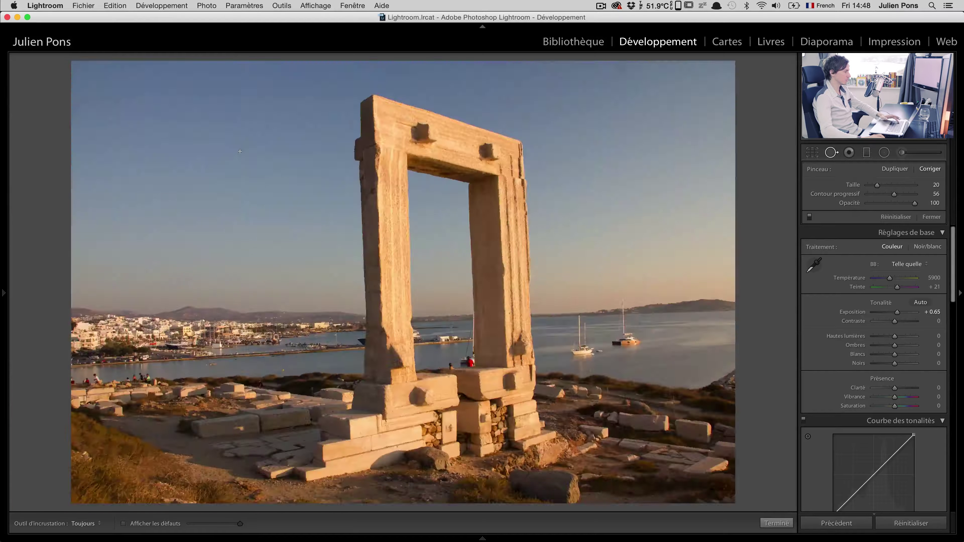
{"action": "key", "text": "z"}
{"action": "left_click", "coordinate": [153, 524]}
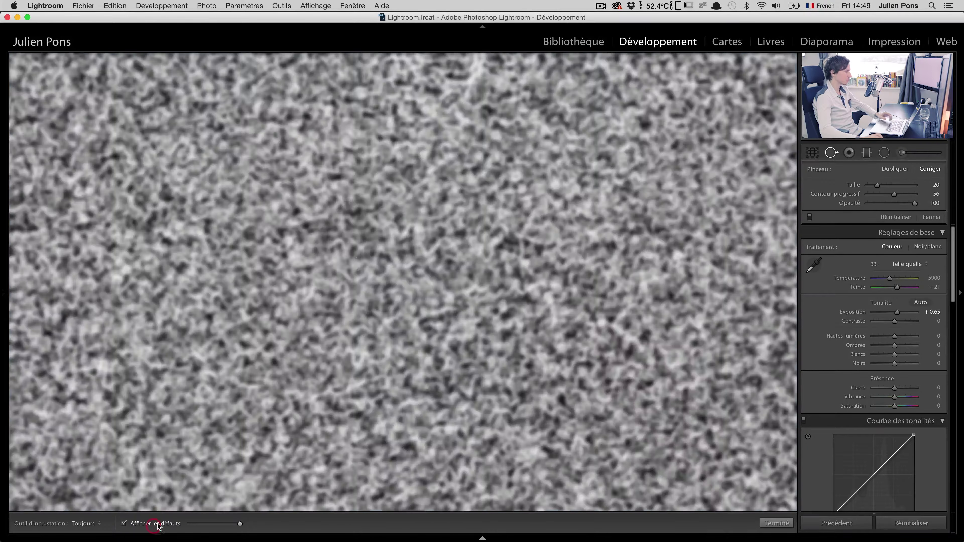
{"action": "left_click_drag", "start_coordinate": [692, 268], "coordinate": [351, 274]}
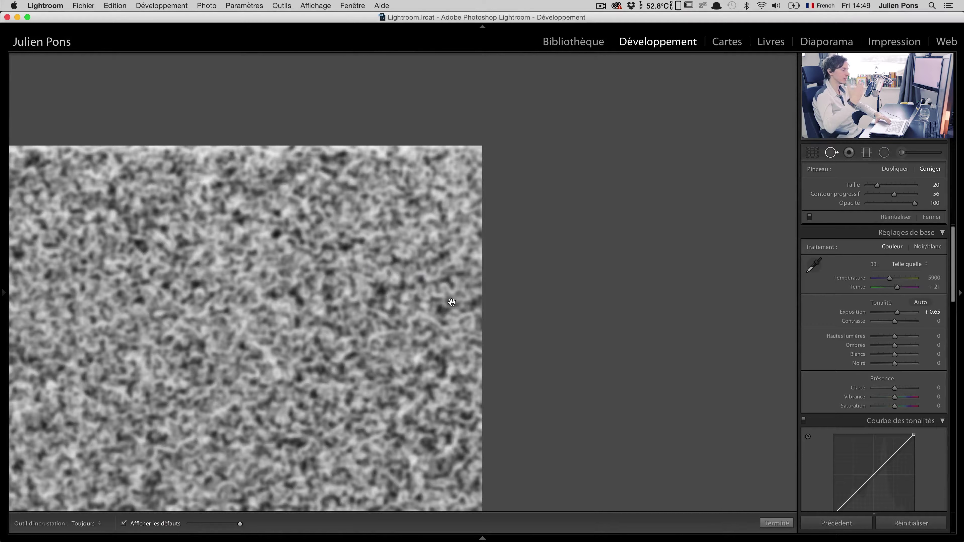
{"action": "scroll", "coordinate": [232, 319], "scroll_direction": "down", "scroll_amount": 3}
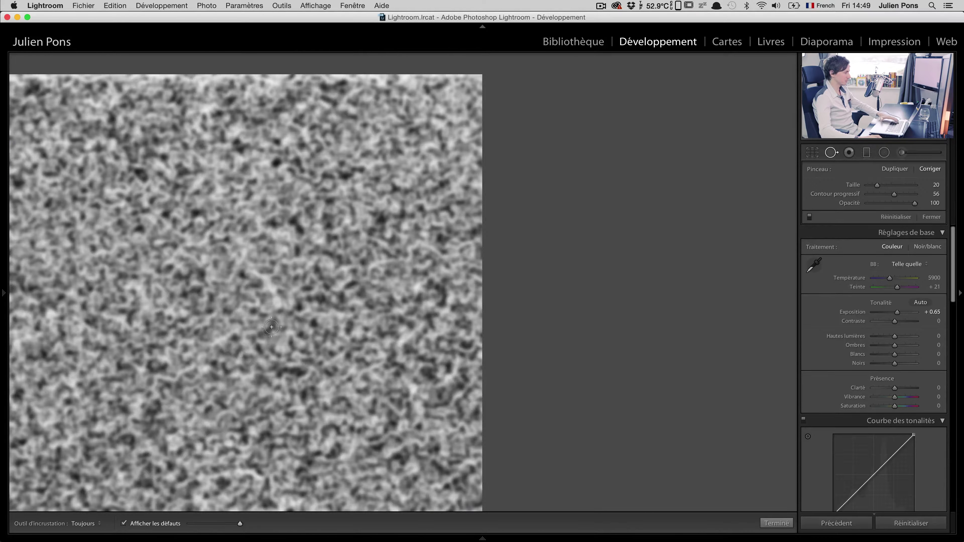
{"action": "scroll", "coordinate": [383, 277], "scroll_direction": "down", "scroll_amount": 2}
{"action": "key", "text": "z"}
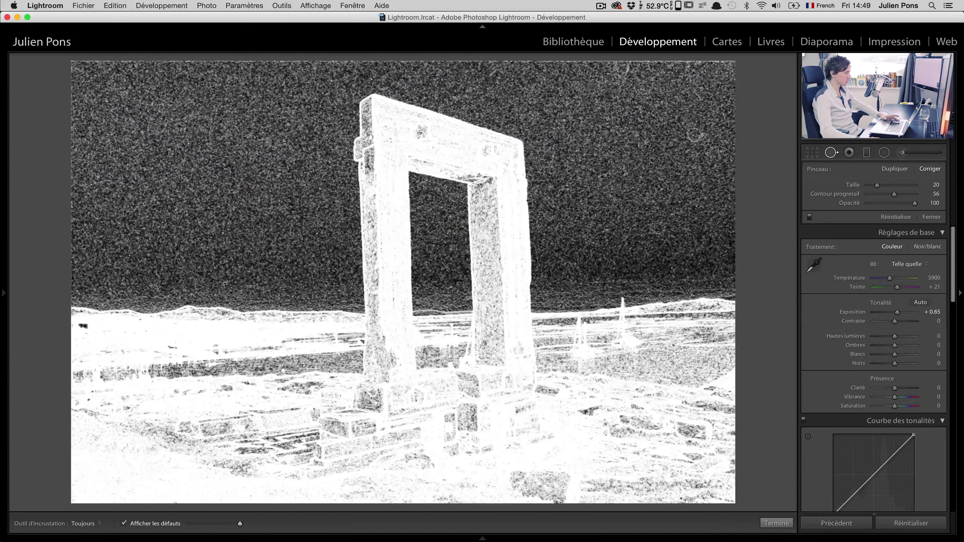
{"action": "key", "text": "z"}
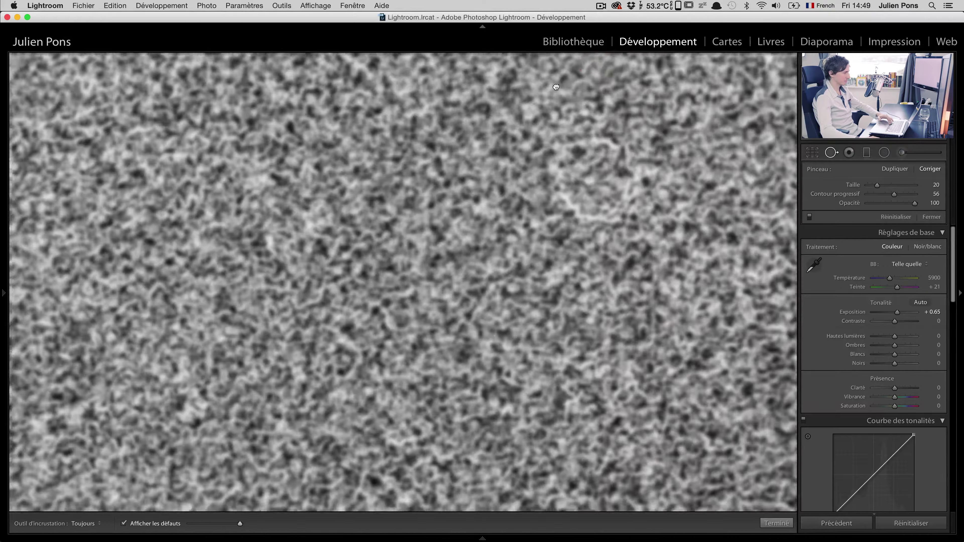
{"action": "left_click_drag", "start_coordinate": [391, 362], "coordinate": [423, 315]}
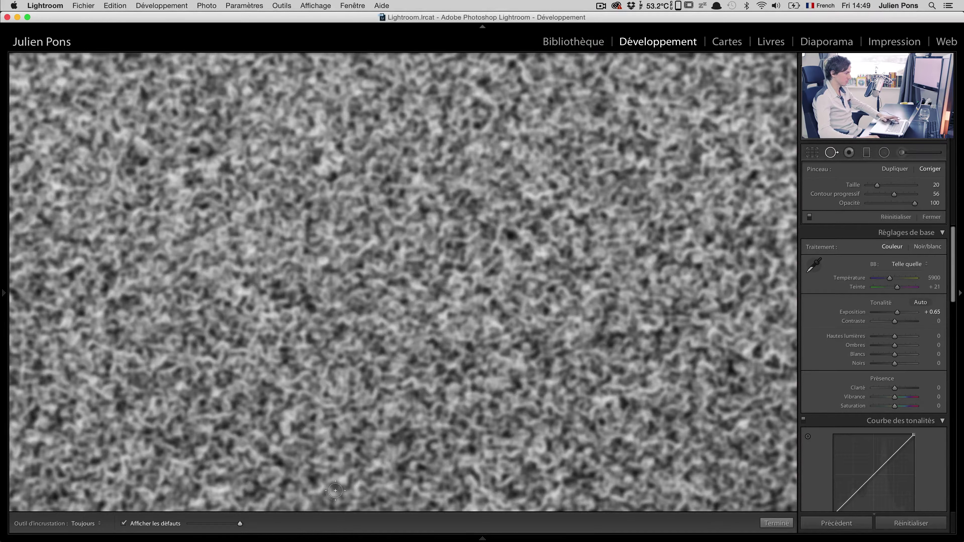
{"action": "key", "text": "z"}
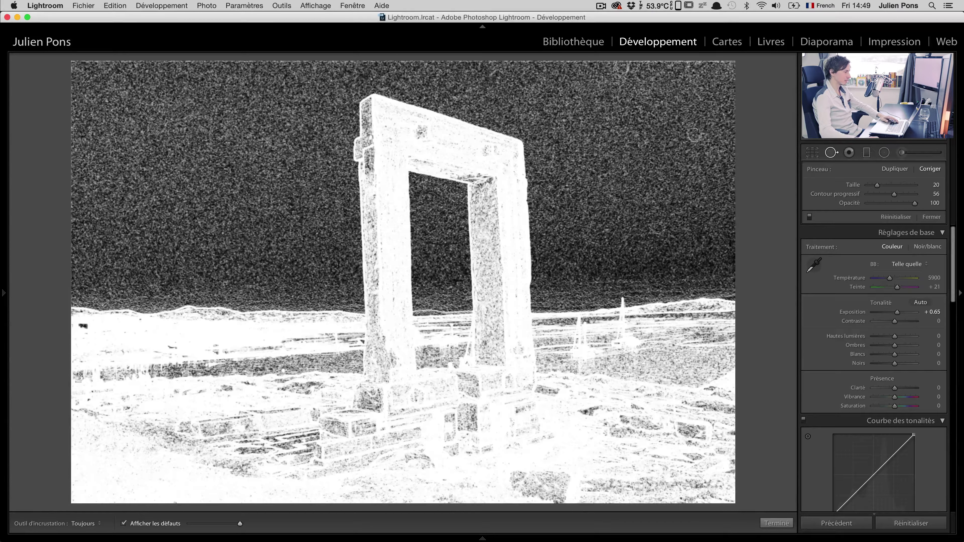
Step: Lower the defect visualization threshold slightly and heal three spots in the sky beyond the gateway with brush size 77
{"action": "left_click_drag", "start_coordinate": [239, 524], "coordinate": [230, 524]}
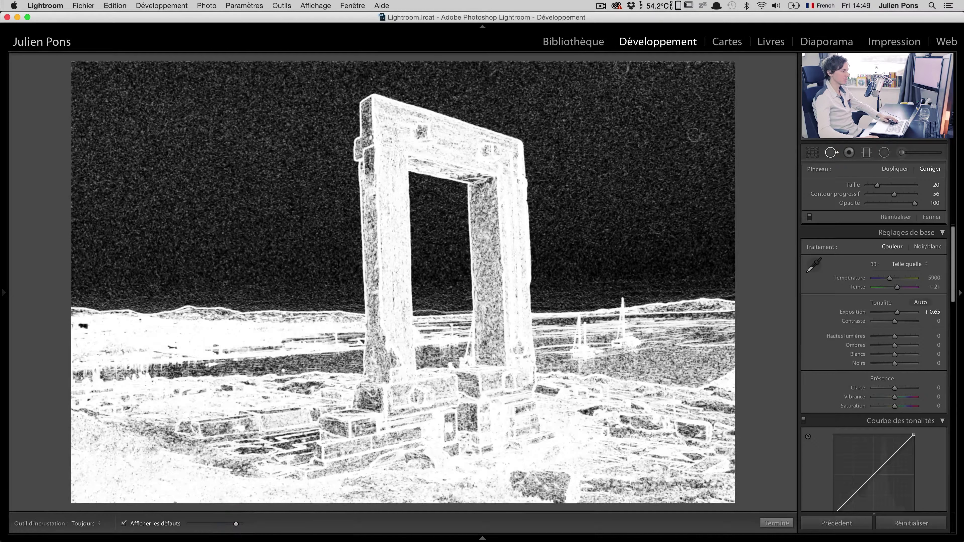
{"action": "scroll", "coordinate": [696, 135], "scroll_direction": "up", "scroll_amount": 10}
{"action": "left_click", "coordinate": [696, 135]}
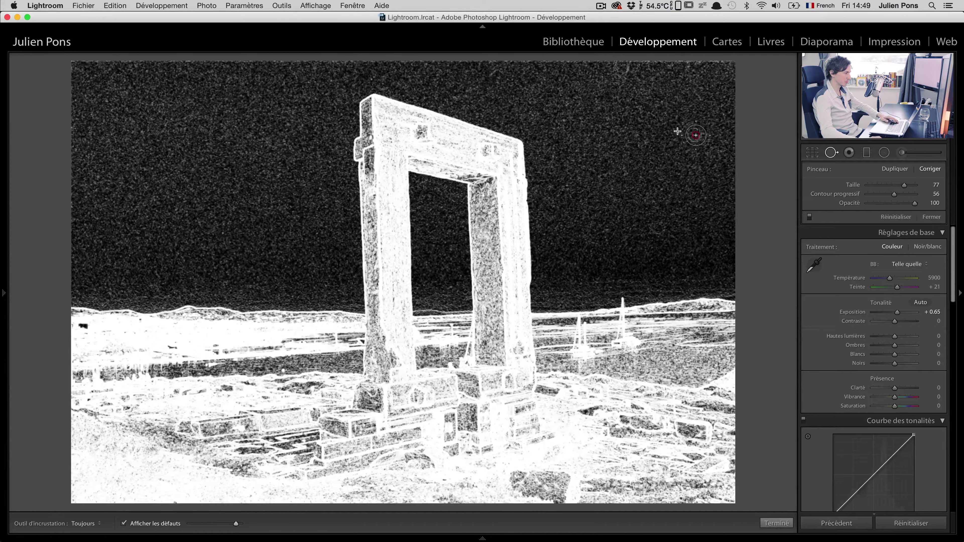
{"action": "left_click", "coordinate": [624, 70]}
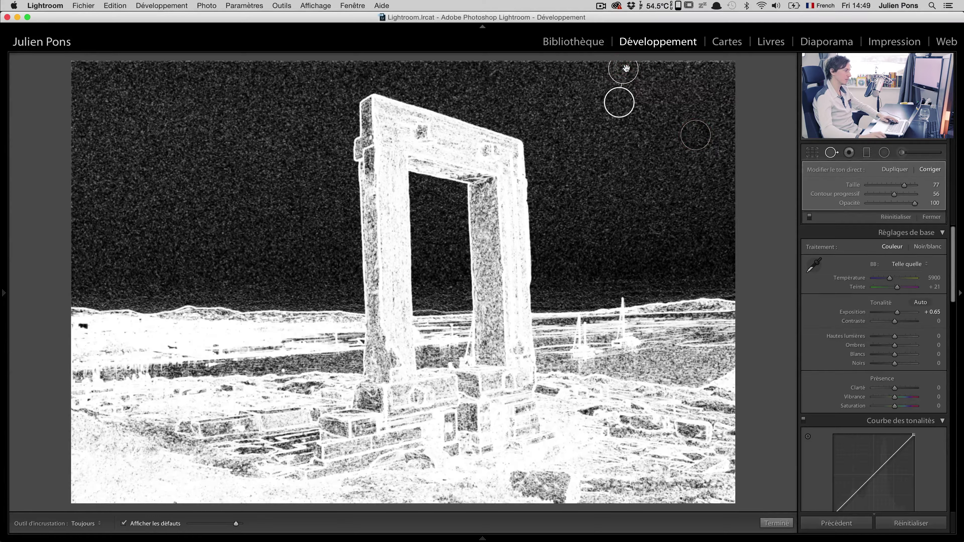
{"action": "left_click", "coordinate": [660, 226]}
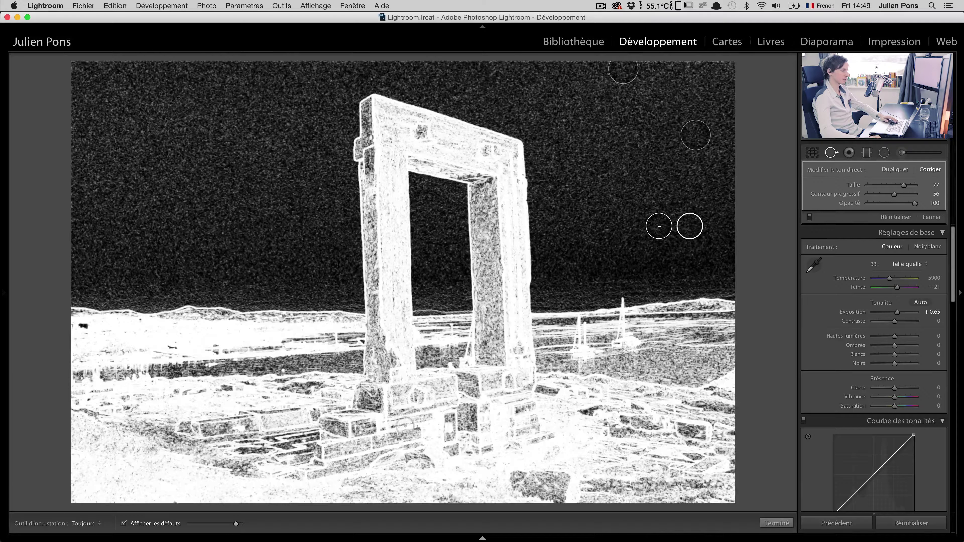
Step: Lower the defect visualization threshold, leave Spot Removal, and set Clarté to +39, Vibrance to +44 and Exposition to +0.75
{"action": "mouse_move", "coordinate": [236, 523]}
{"action": "left_mouse_down"}
{"action": "mouse_move", "coordinate": [194, 531]}
{"action": "mouse_move", "coordinate": [223, 531]}
{"action": "left_mouse_up"}
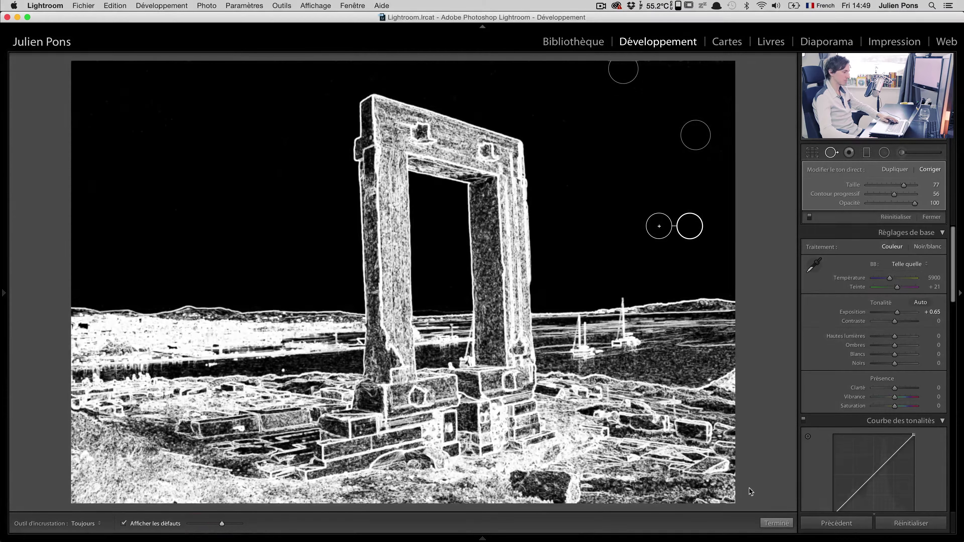
{"action": "left_click", "coordinate": [774, 523]}
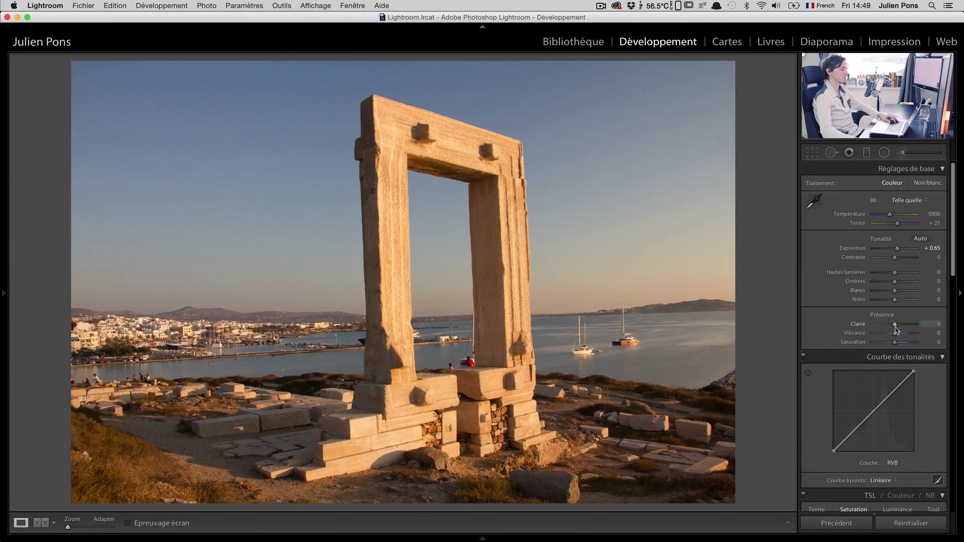
{"action": "mouse_move", "coordinate": [895, 327]}
{"action": "left_mouse_down"}
{"action": "mouse_move", "coordinate": [913, 335]}
{"action": "mouse_move", "coordinate": [904, 326]}
{"action": "left_mouse_up"}
{"action": "left_click_drag", "start_coordinate": [897, 249], "coordinate": [897, 258]}
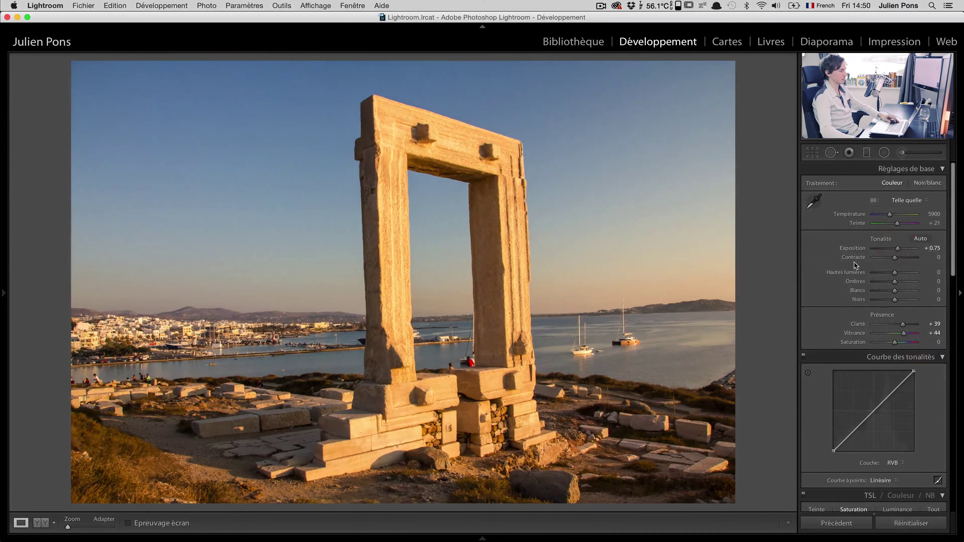
Step: Inspect the sky up close at 3:1 and compare it in the side-by-side before/after view
{"action": "left_click", "coordinate": [680, 81]}
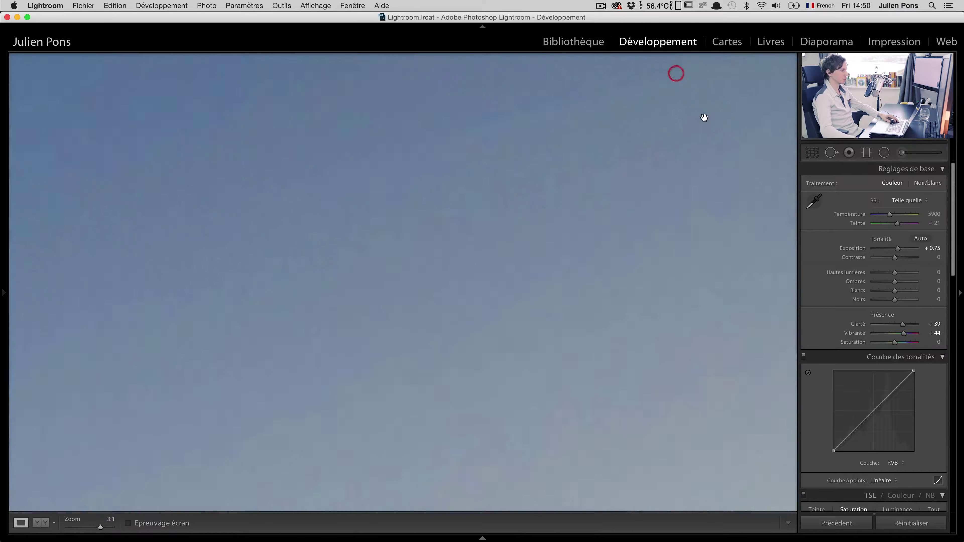
{"action": "left_click", "coordinate": [653, 194]}
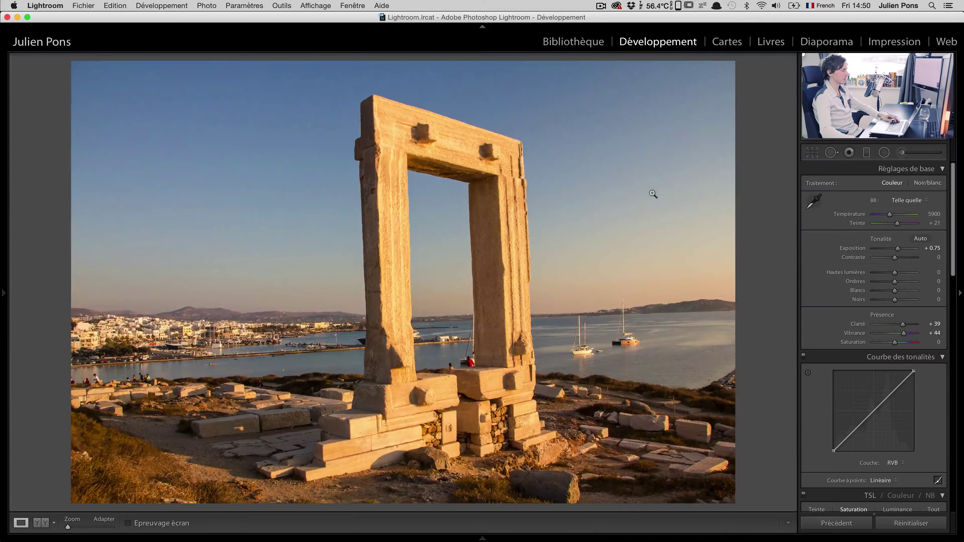
{"action": "left_click", "coordinate": [652, 142]}
{"action": "key", "text": "y"}
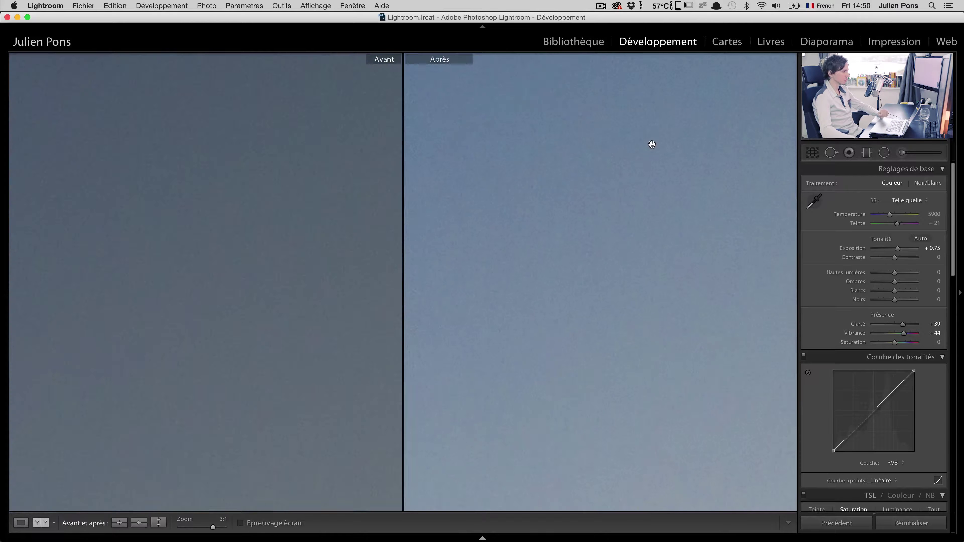
{"action": "left_click_drag", "start_coordinate": [423, 203], "coordinate": [89, 190]}
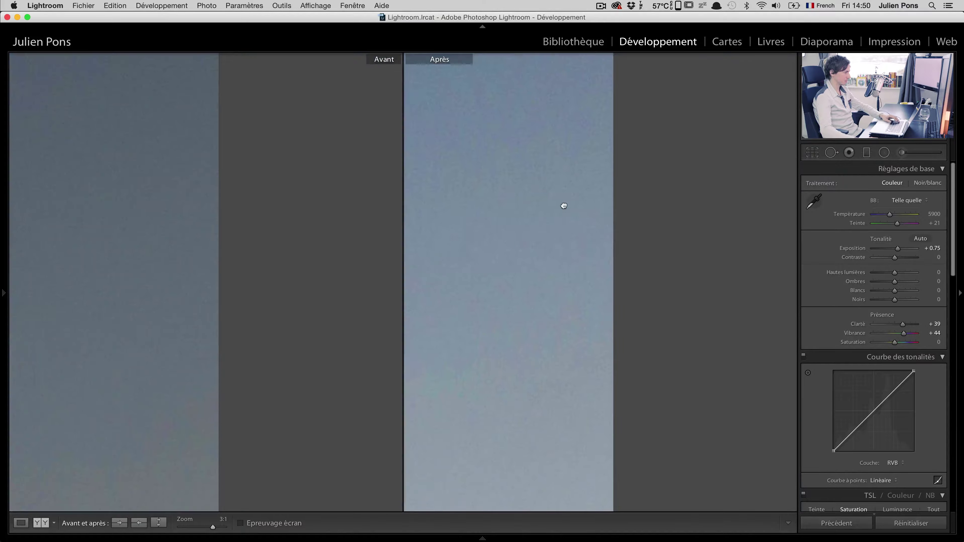
{"action": "left_click_drag", "start_coordinate": [561, 205], "coordinate": [719, 203]}
{"action": "left_click_drag", "start_coordinate": [657, 209], "coordinate": [744, 211]}
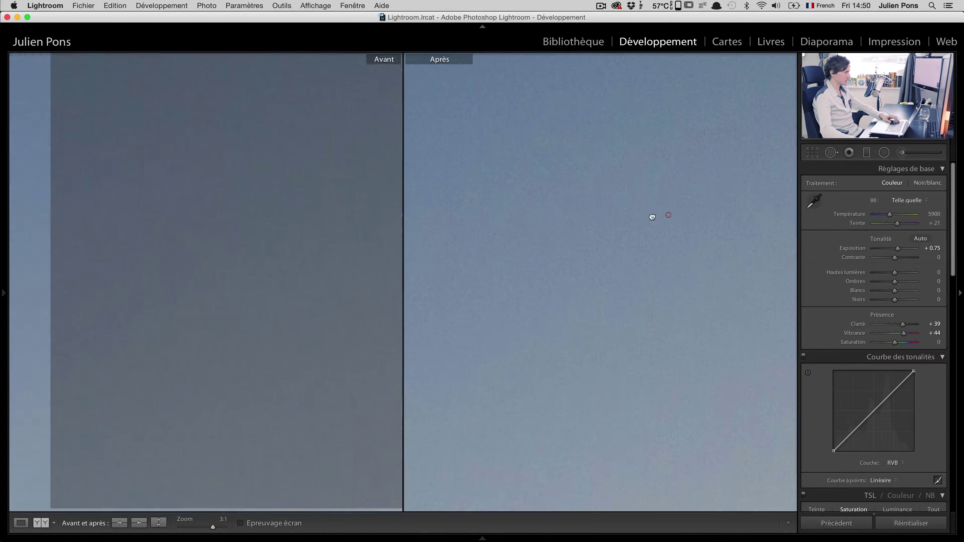
Step: Compare the gateway and its sky before and after at 1:2 zoom
{"action": "left_click", "coordinate": [656, 237]}
{"action": "left_click", "coordinate": [208, 528]}
{"action": "left_click_drag", "start_coordinate": [207, 530], "coordinate": [201, 529]}
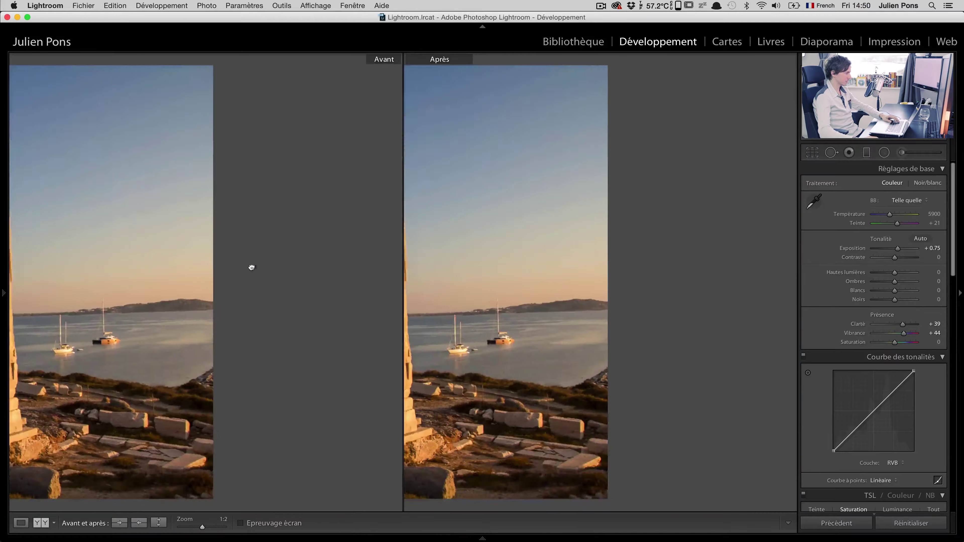
{"action": "left_click_drag", "start_coordinate": [251, 267], "coordinate": [366, 266]}
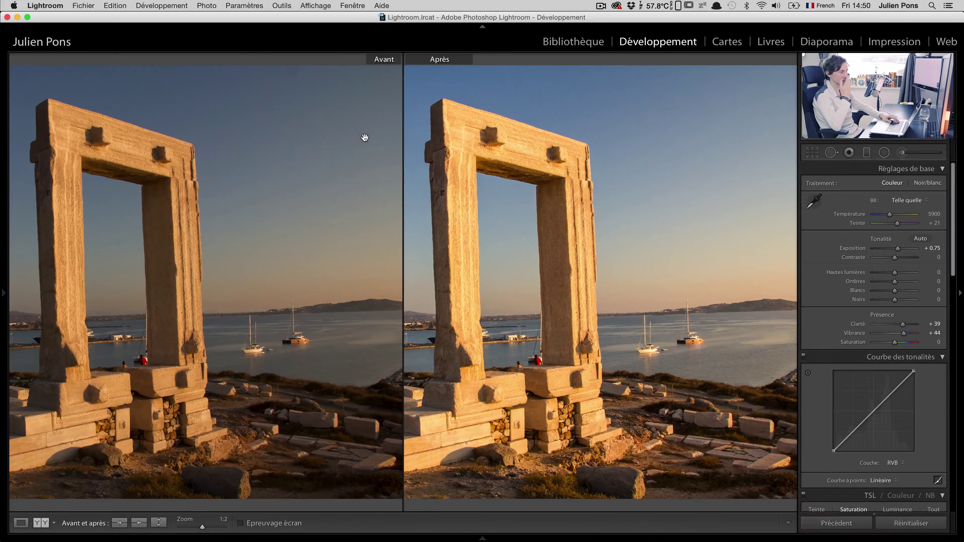
Step: Open the portrait _MG_3503 from the library for development, leave the before/after view and activate Spot Removal
{"action": "key", "text": "g"}
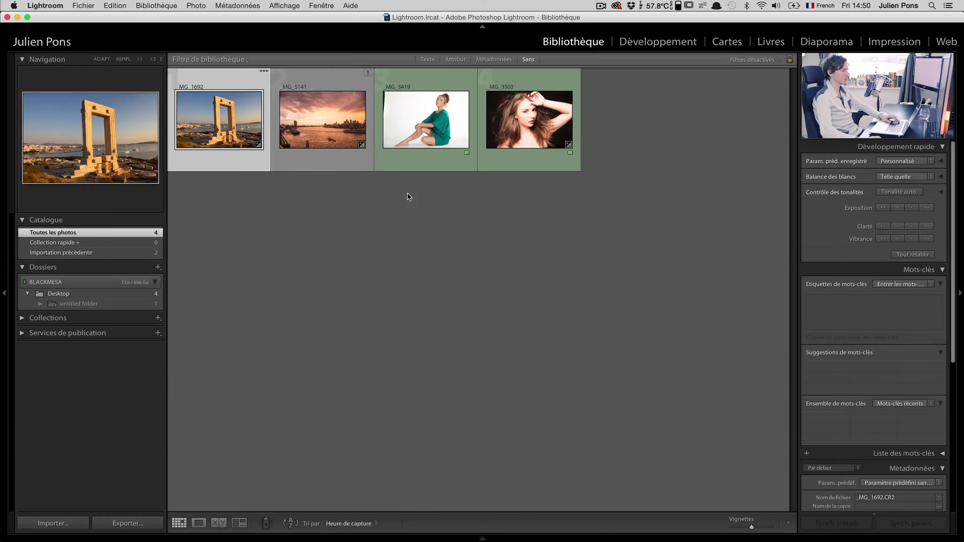
{"action": "left_click", "coordinate": [529, 152]}
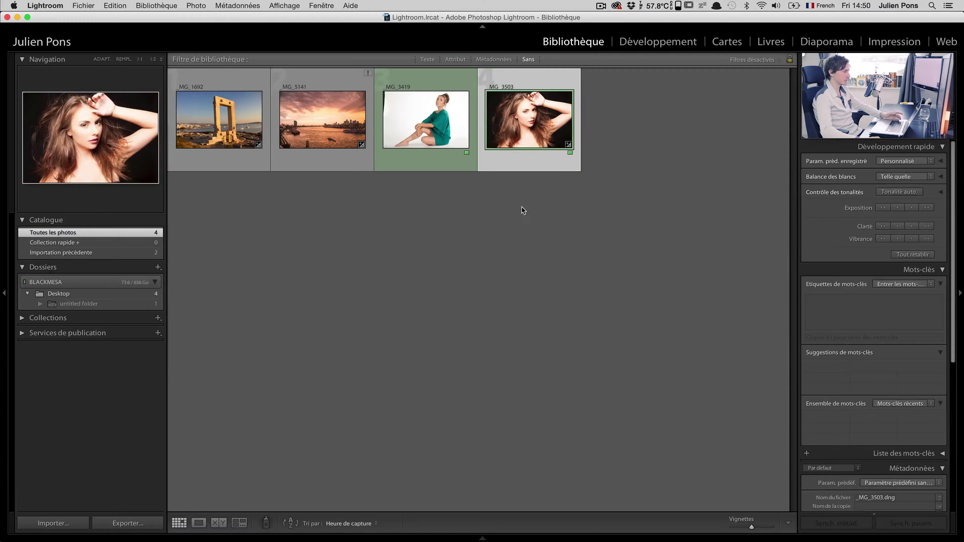
{"action": "left_click", "coordinate": [638, 46]}
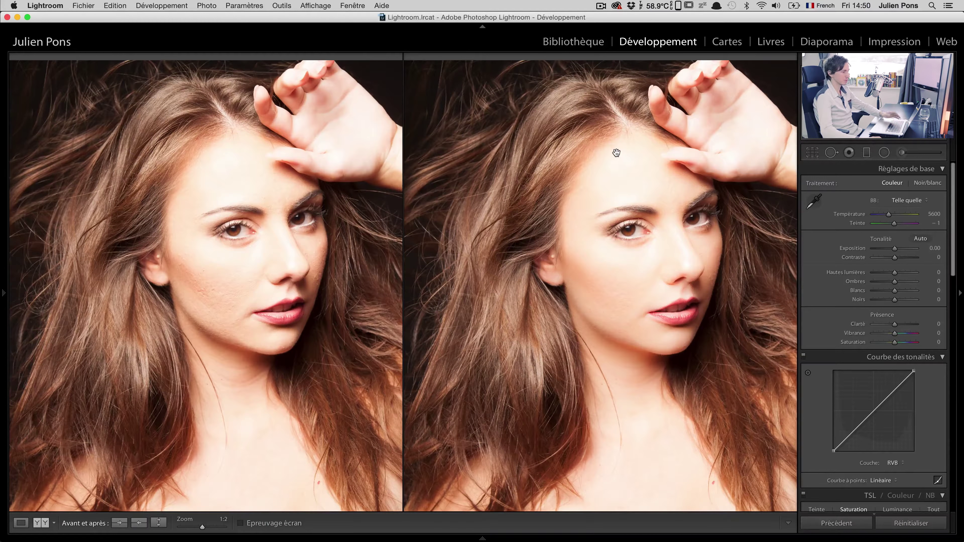
{"action": "key", "text": "y"}
{"action": "left_click", "coordinate": [831, 152]}
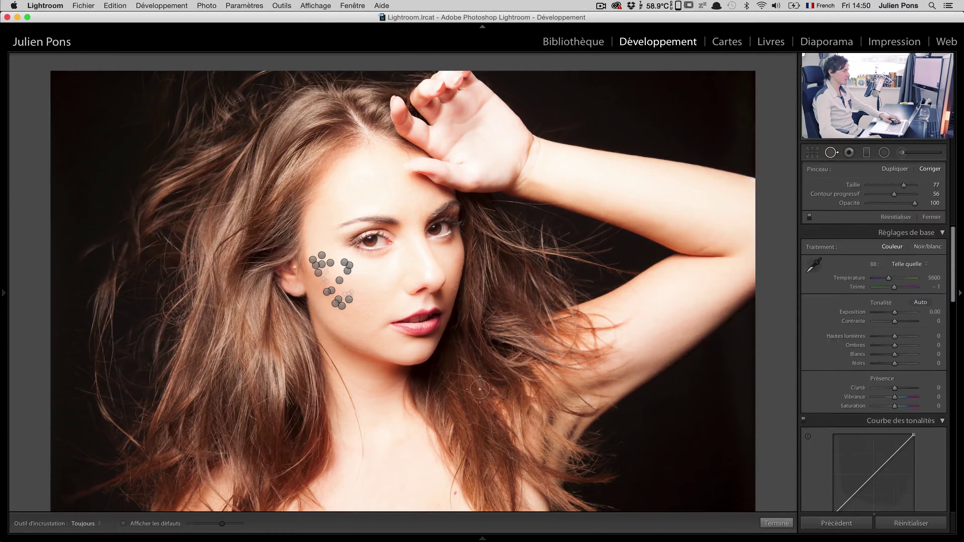
Step: Examine the portrait's skin in the defect visualization with its threshold raised, and leave Spot Removal
{"action": "scroll", "coordinate": [358, 282], "scroll_direction": "down", "scroll_amount": 1}
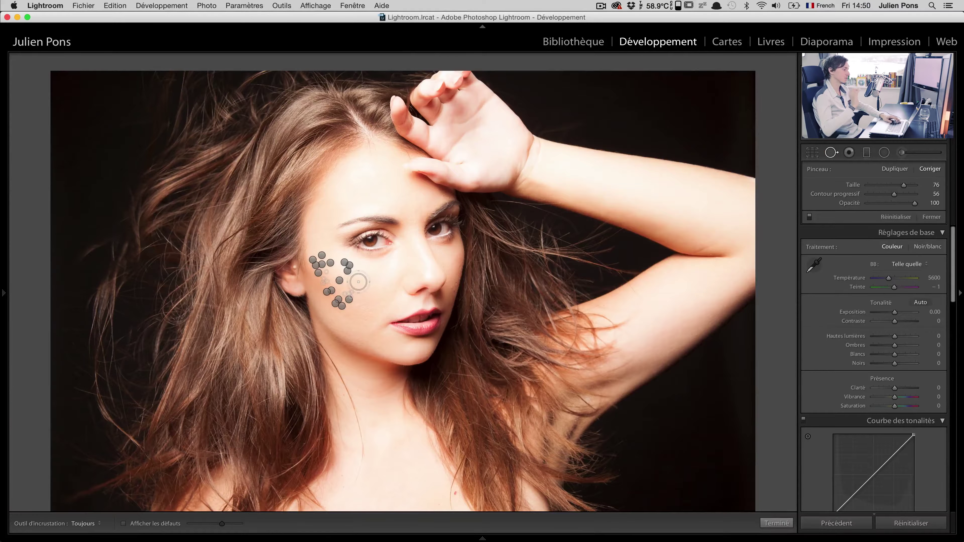
{"action": "left_click", "coordinate": [123, 523]}
{"action": "mouse_move", "coordinate": [140, 539]}
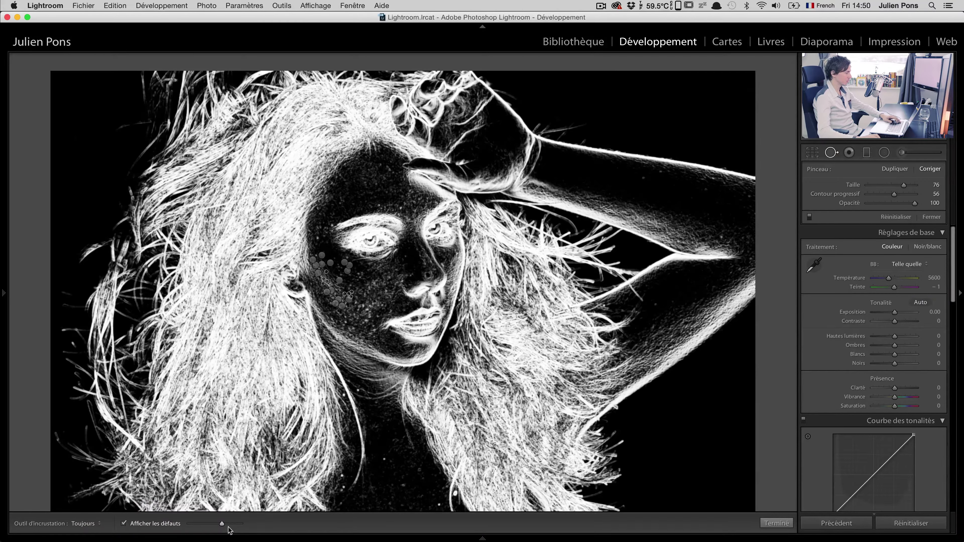
{"action": "left_click_drag", "start_coordinate": [226, 526], "coordinate": [240, 527]}
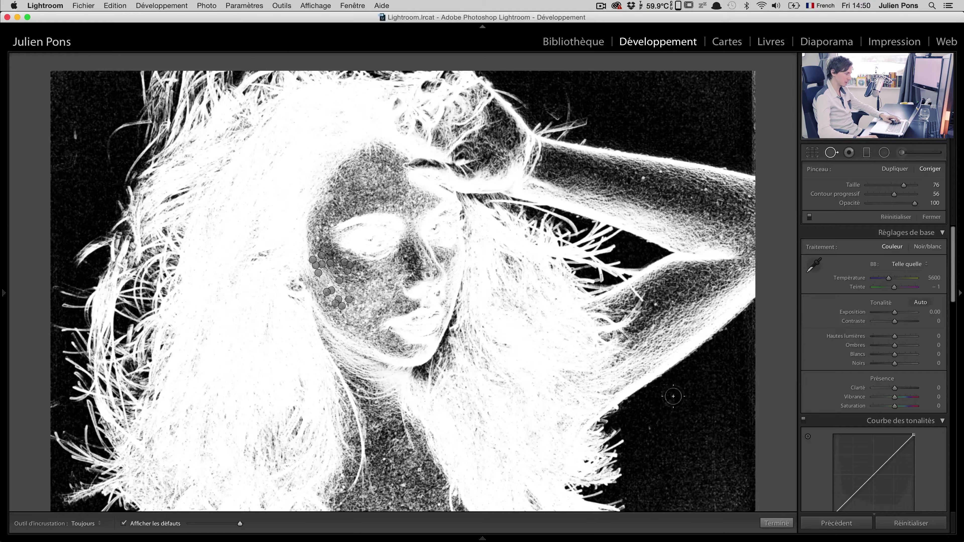
{"action": "left_click", "coordinate": [776, 523]}
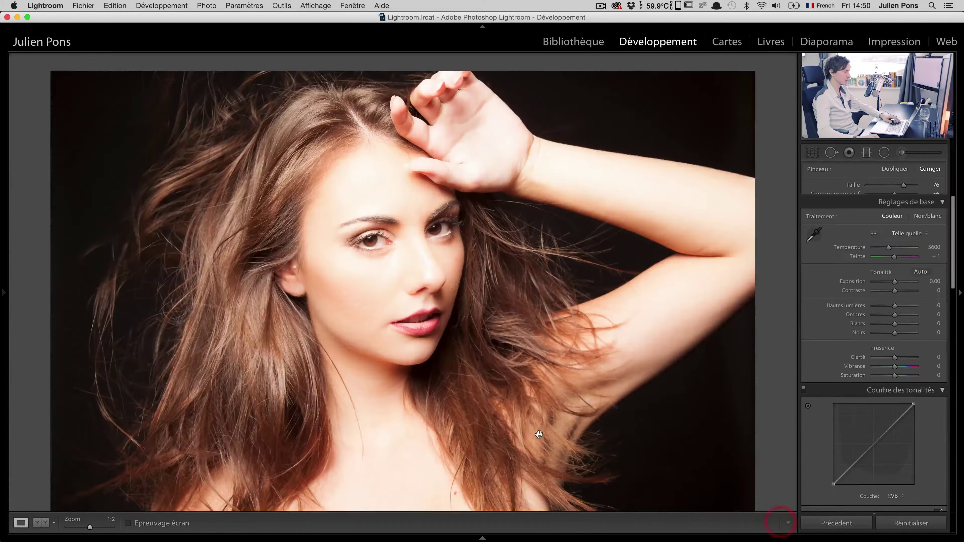
Step: Open _MG_3419, the photo of the seated model in green, for development and activate Spot Removal
{"action": "key", "text": "g"}
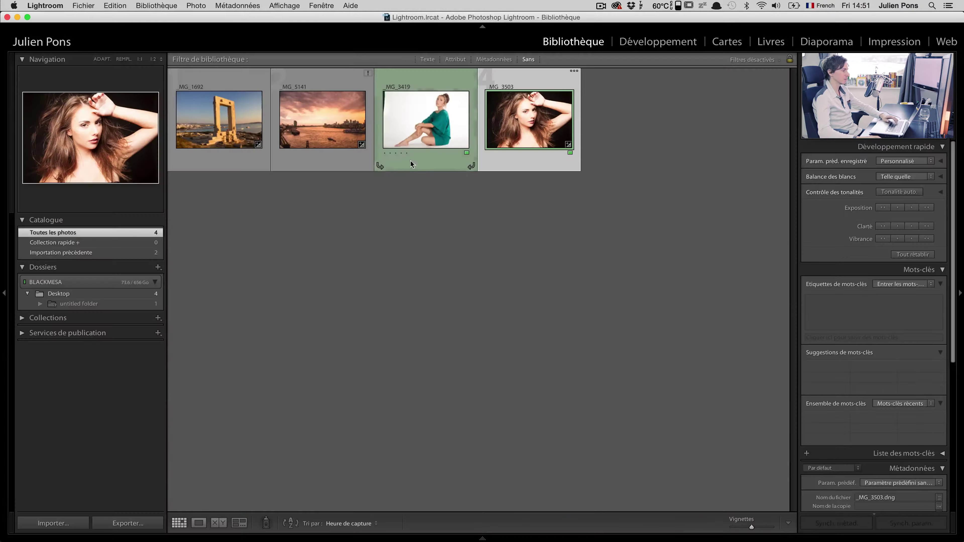
{"action": "left_click", "coordinate": [408, 156]}
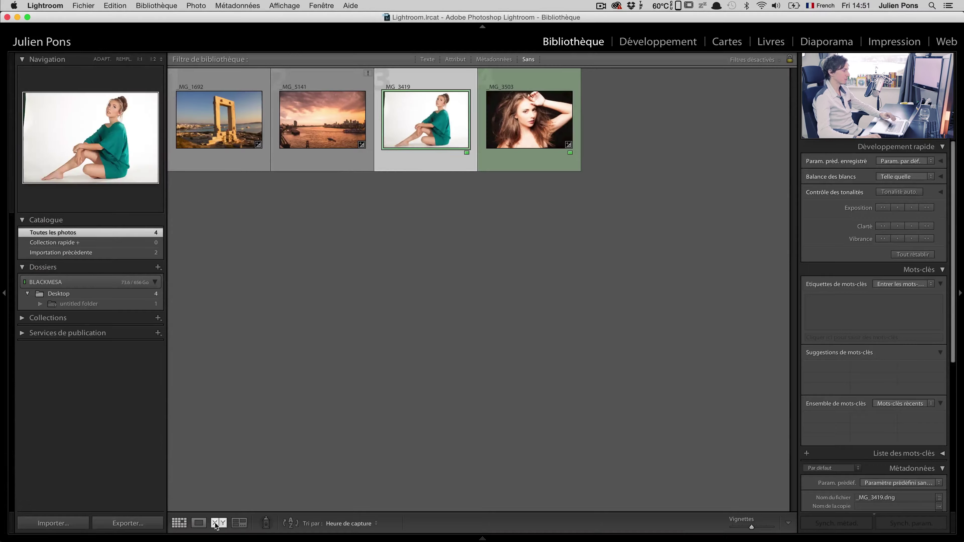
{"action": "left_click", "coordinate": [635, 42]}
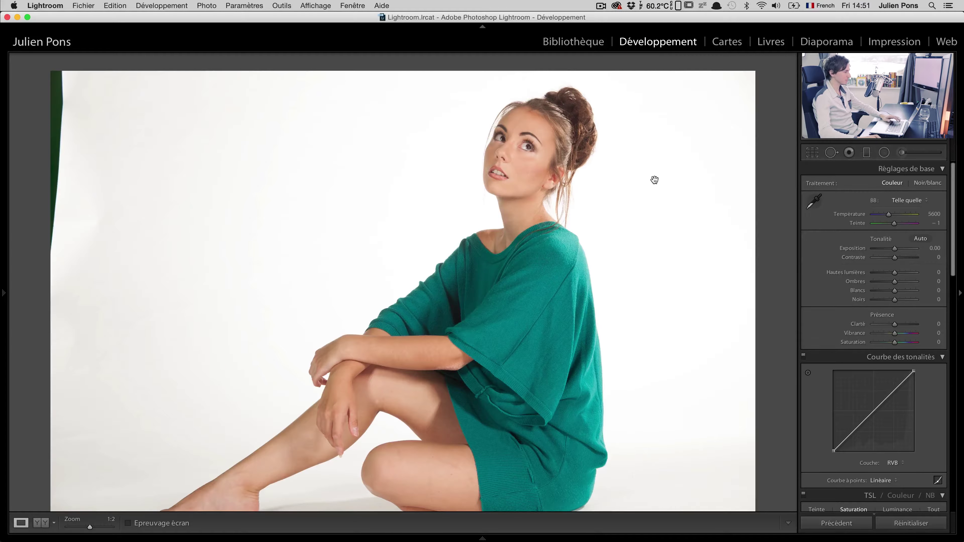
{"action": "key", "text": "q"}
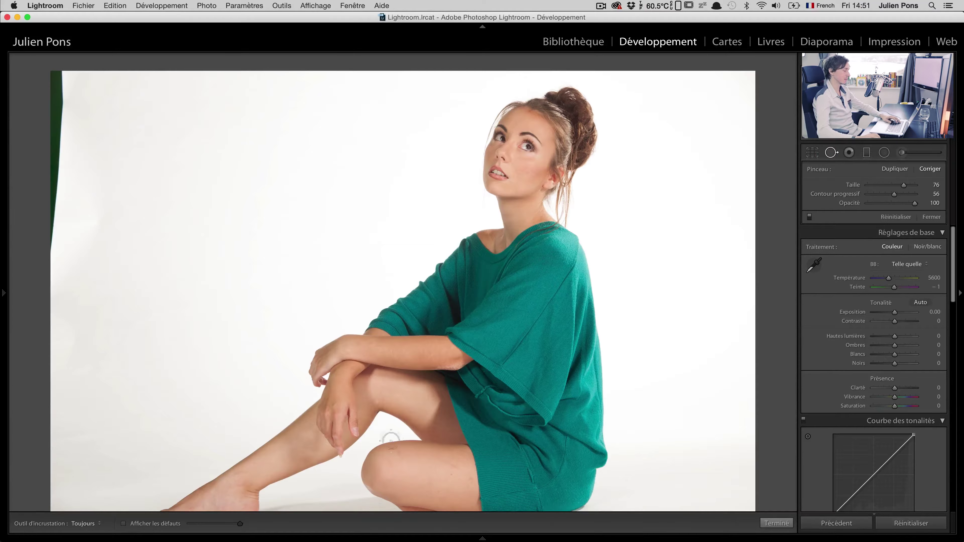
Step: Enable the defect visualization and heal the round dust spot in the backdrop beside the model with brush size 70
{"action": "left_click", "coordinate": [123, 523]}
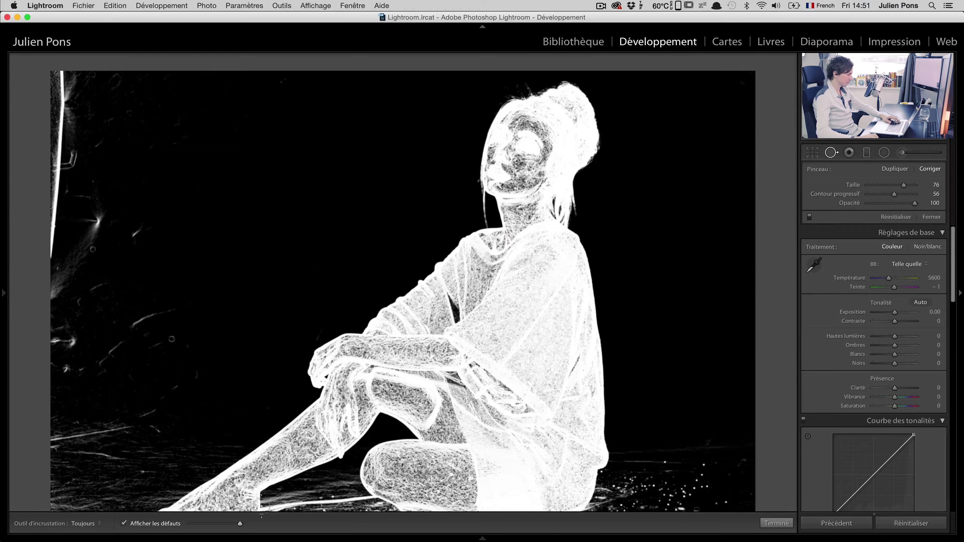
{"action": "mouse_move", "coordinate": [235, 524]}
{"action": "left_mouse_down"}
{"action": "mouse_move", "coordinate": [226, 523]}
{"action": "mouse_move", "coordinate": [240, 523]}
{"action": "left_mouse_up"}
{"action": "scroll", "coordinate": [173, 344], "scroll_direction": "down", "scroll_amount": 3}
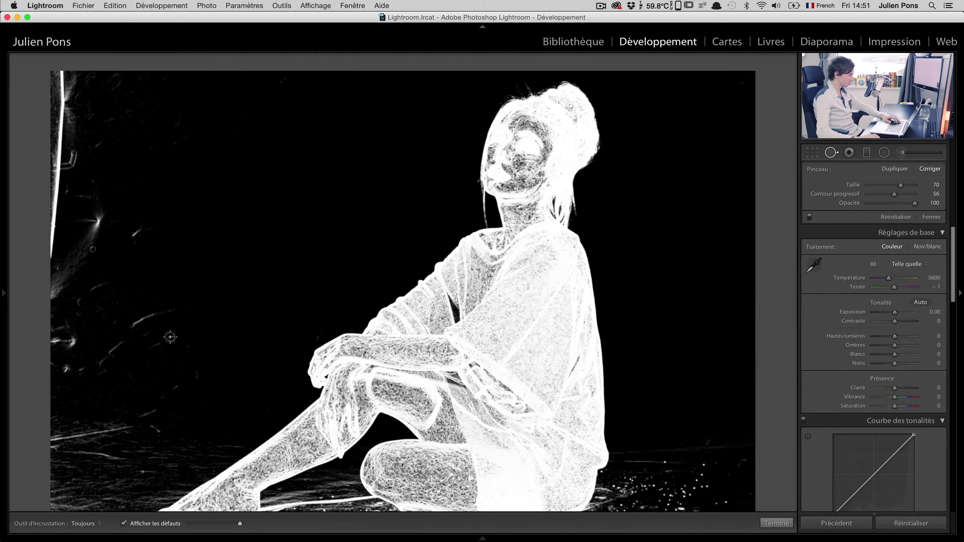
{"action": "left_click", "coordinate": [173, 338]}
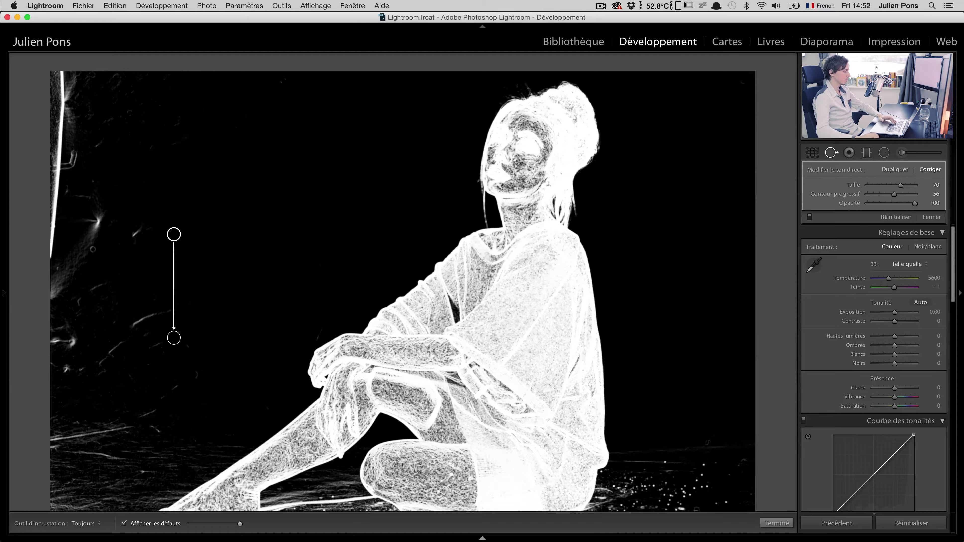
Step: Turn off the defect visualization, leave Spot Removal and examine the left edge of the backdrop at 3:1 zoom
{"action": "left_click", "coordinate": [124, 524]}
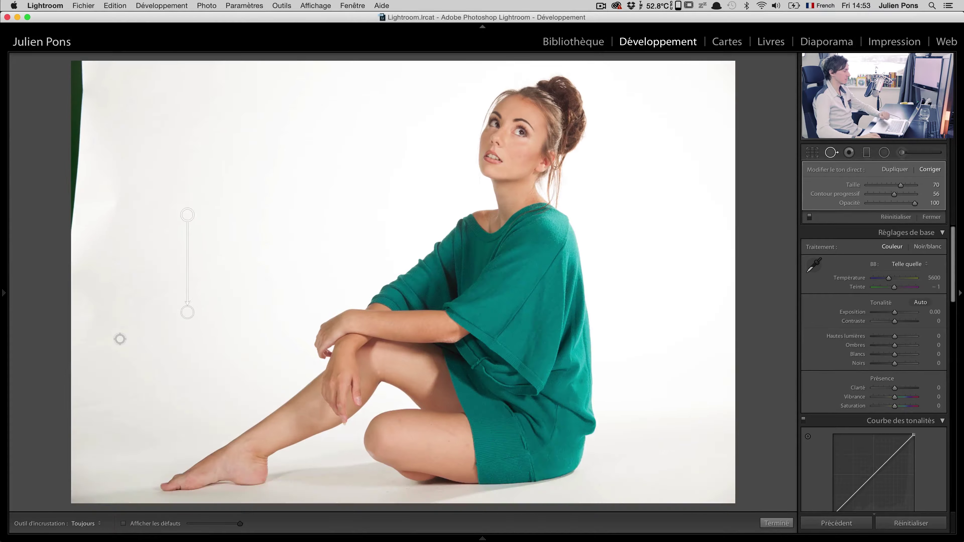
{"action": "left_click", "coordinate": [831, 153]}
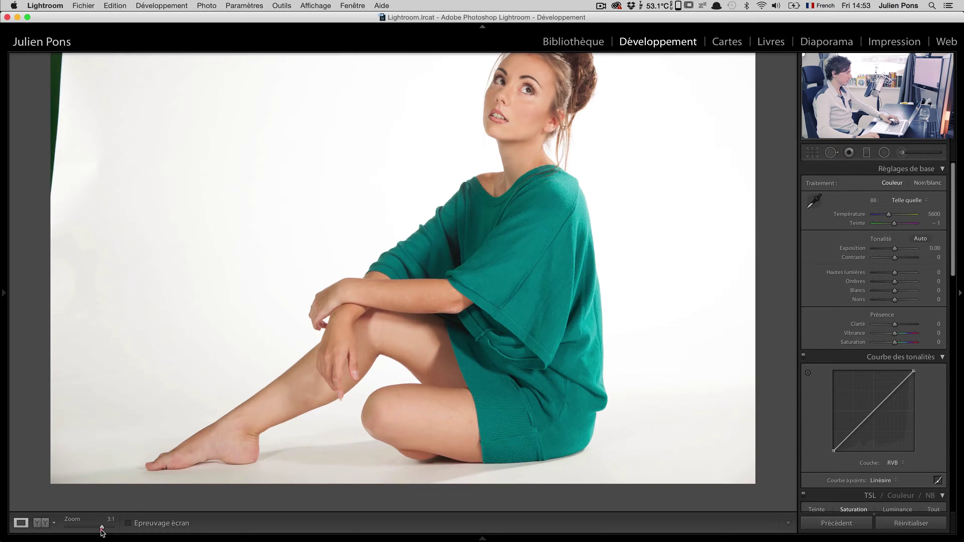
{"action": "left_click", "coordinate": [101, 527]}
{"action": "left_click_drag", "start_coordinate": [108, 90], "coordinate": [456, 151]}
{"action": "left_click_drag", "start_coordinate": [440, 297], "coordinate": [437, 237]}
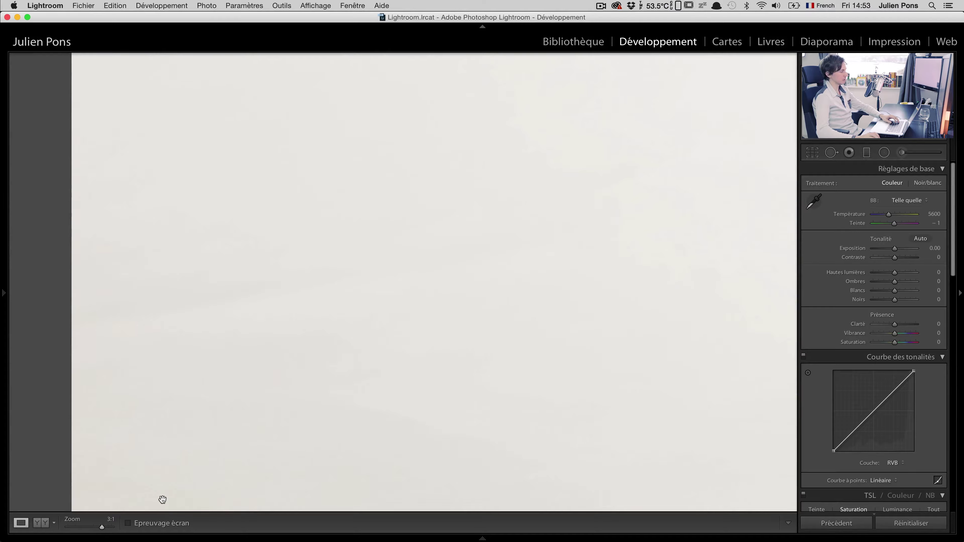
Step: Toggle soft proofing on and off, and reactivate Spot Removal with the defect visualization on the enlarged backdrop
{"action": "left_click", "coordinate": [137, 526]}
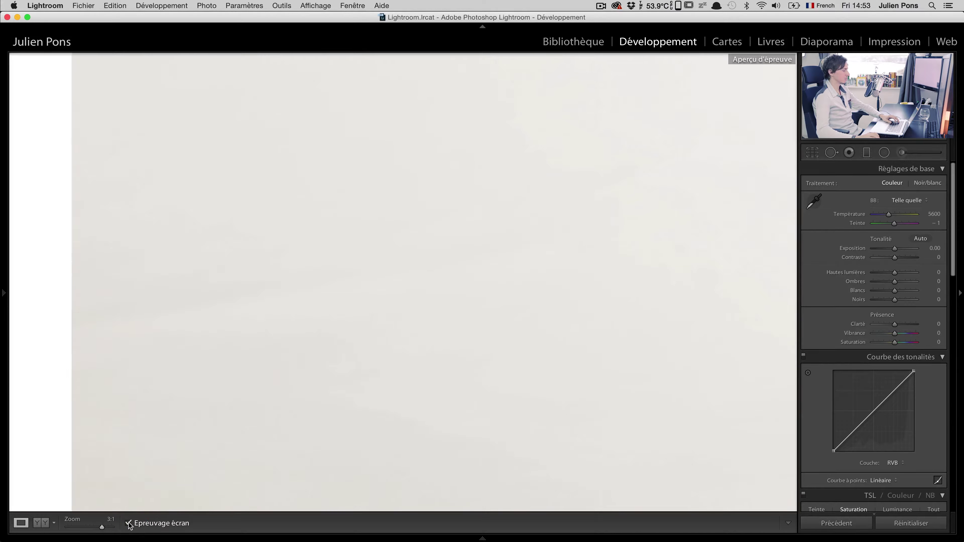
{"action": "key", "text": "s"}
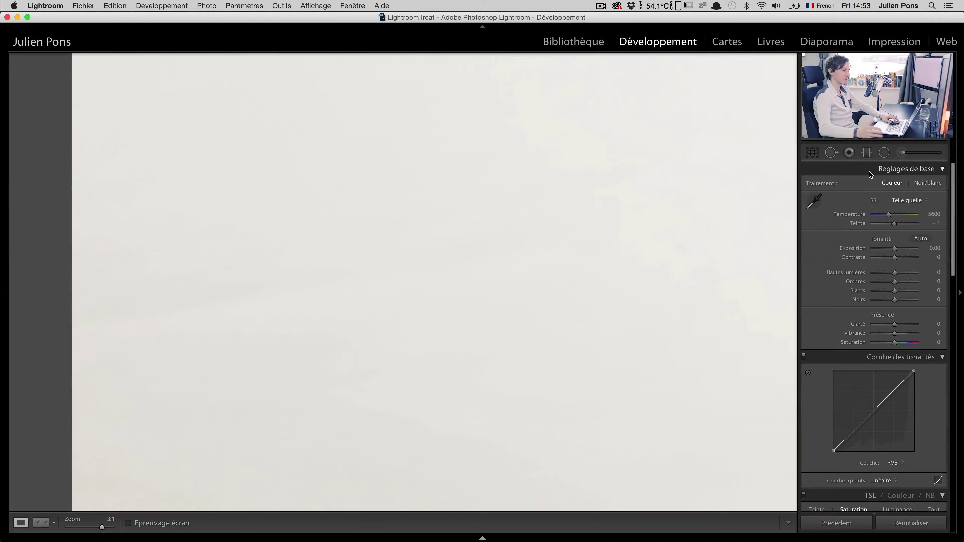
{"action": "left_click", "coordinate": [831, 153]}
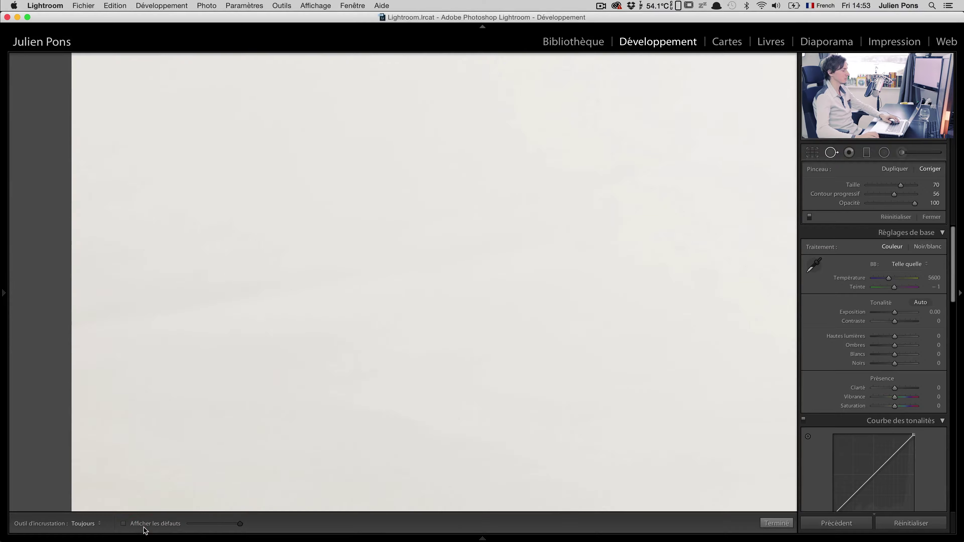
{"action": "left_click", "coordinate": [131, 524]}
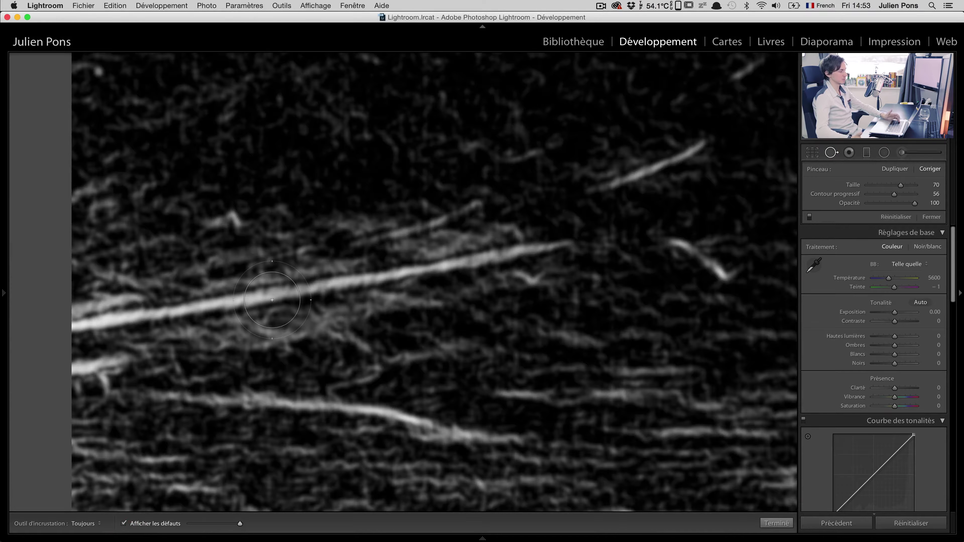
Step: Heal the long and short streaks in the enlarged backdrop with brush strokes of size 75 and 71
{"action": "scroll", "coordinate": [420, 243], "scroll_direction": "up", "scroll_amount": 1}
{"action": "mouse_move", "coordinate": [549, 241]}
{"action": "left_mouse_down"}
{"action": "mouse_move", "coordinate": [319, 289]}
{"action": "mouse_move", "coordinate": [76, 313]}
{"action": "left_mouse_up"}
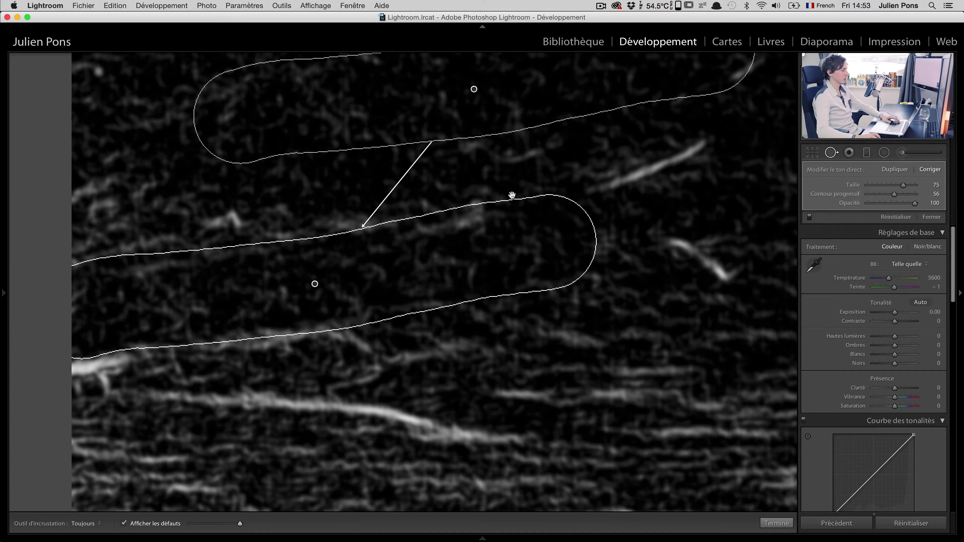
{"action": "scroll", "coordinate": [646, 152], "scroll_direction": "down", "scroll_amount": 1}
{"action": "left_click_drag", "start_coordinate": [694, 141], "coordinate": [615, 182]}
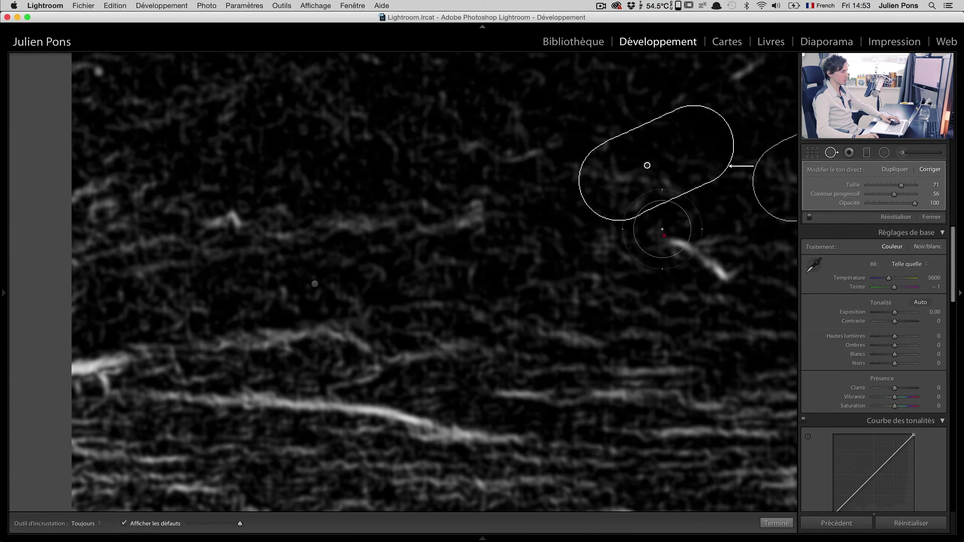
{"action": "left_click_drag", "start_coordinate": [503, 429], "coordinate": [63, 374]}
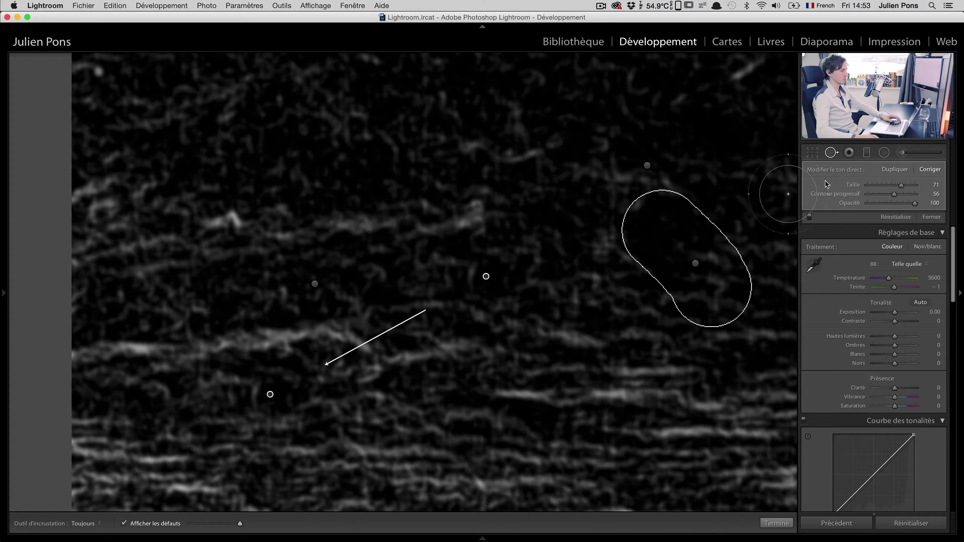
Step: Show the full photo again and heal the green strip along the backdrop's left edge with a Spot Removal stroke of size 77
{"action": "key", "text": "q"}
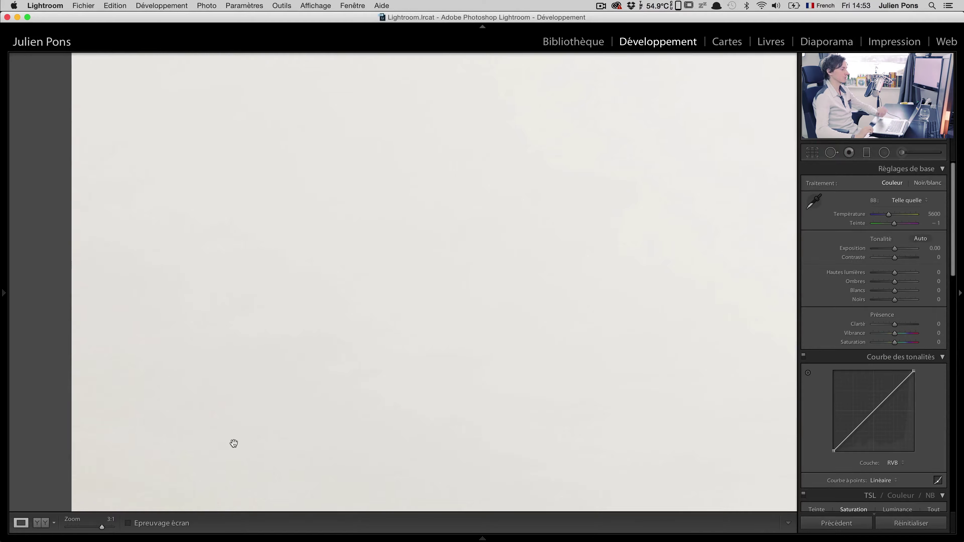
{"action": "left_click", "coordinate": [366, 316]}
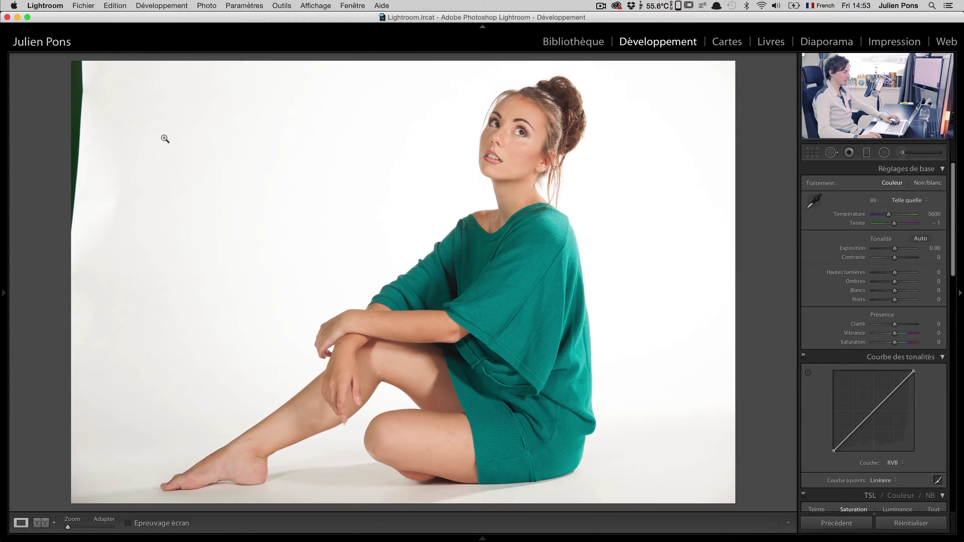
{"action": "left_click", "coordinate": [831, 153]}
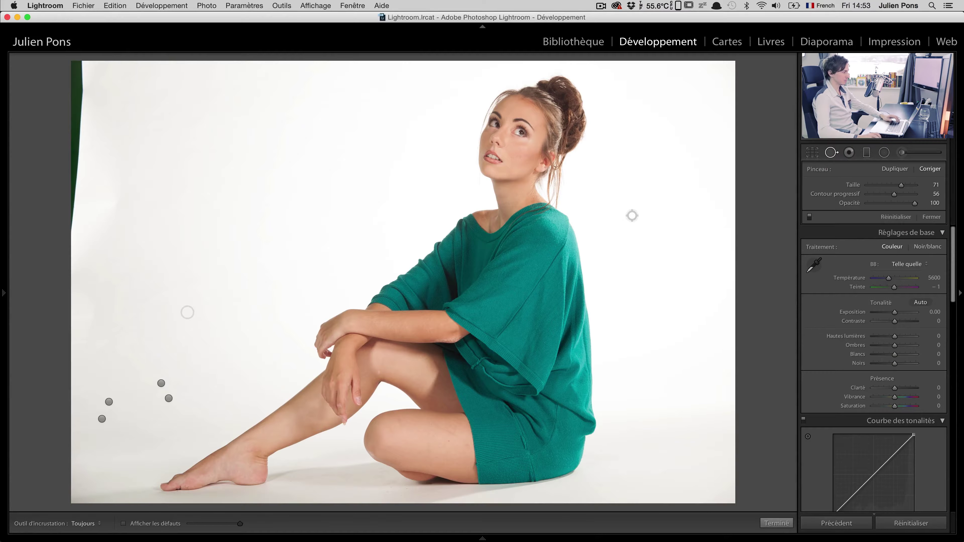
{"action": "left_click_drag", "start_coordinate": [78, 229], "coordinate": [76, 64]}
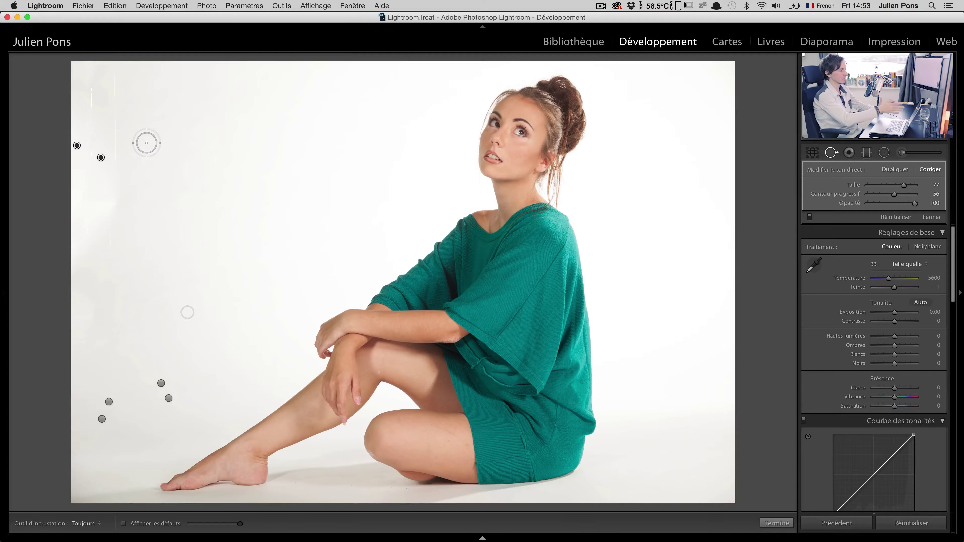
Step: Switch the edge correction to Clone (Dupliquer), move its source slightly farther into the backdrop, and leave Spot Removal
{"action": "key", "text": "z"}
{"action": "key", "text": "z"}
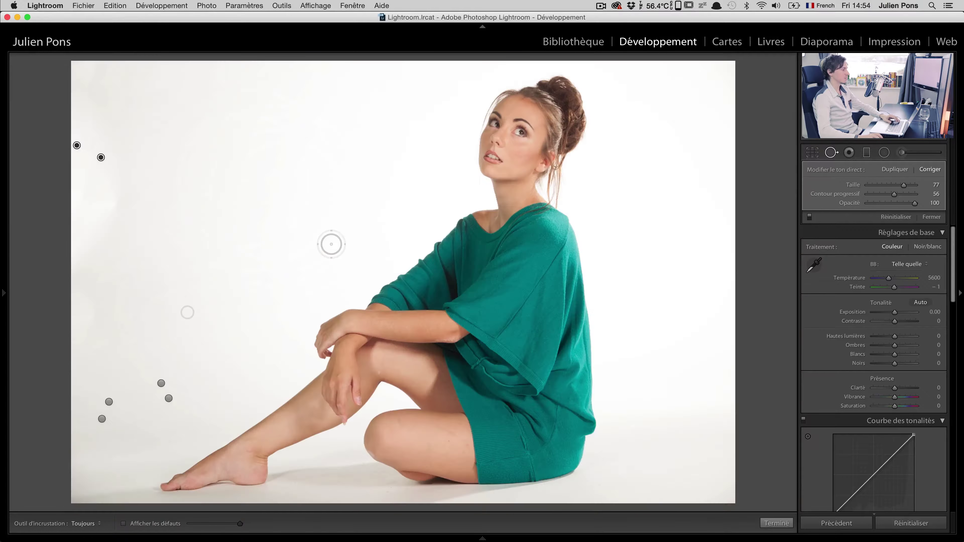
{"action": "left_click", "coordinate": [900, 170]}
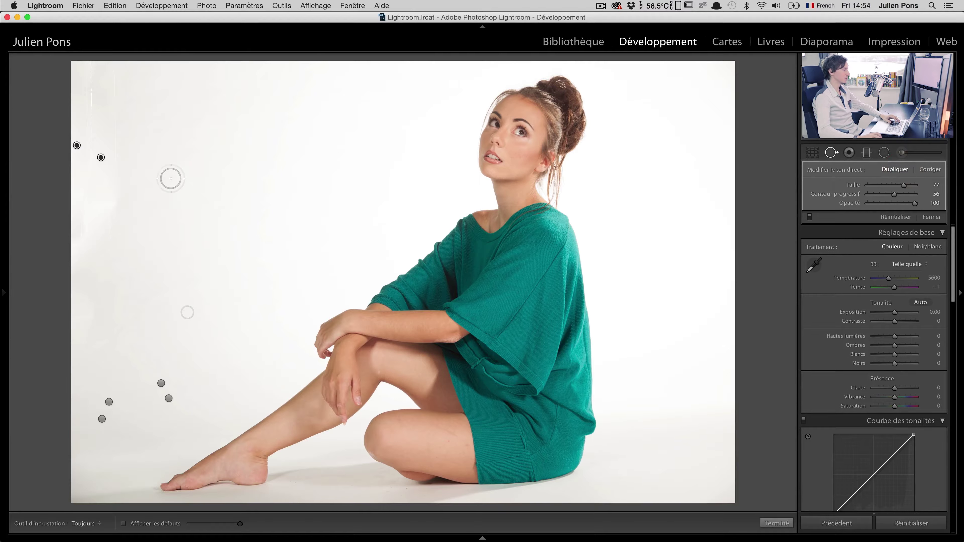
{"action": "left_click_drag", "start_coordinate": [101, 157], "coordinate": [127, 154]}
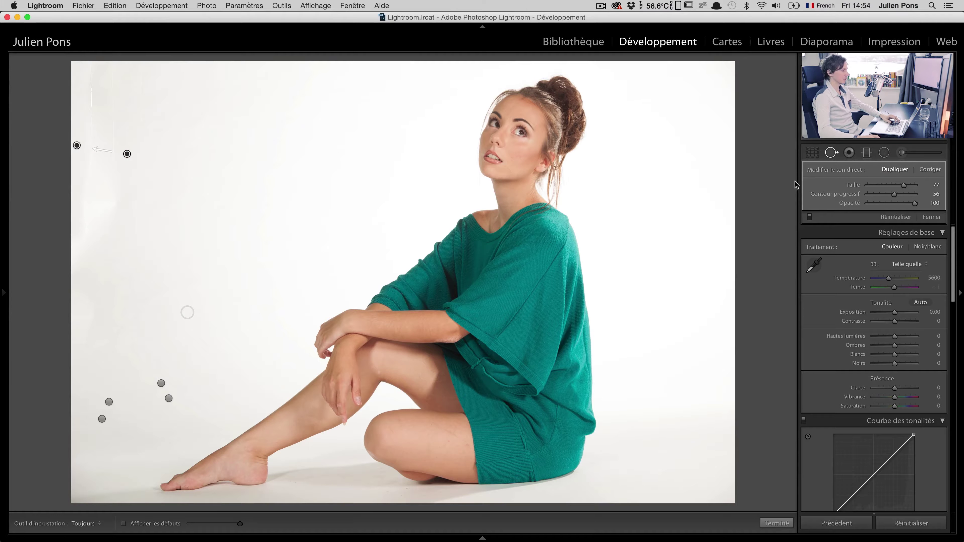
{"action": "left_click", "coordinate": [832, 154]}
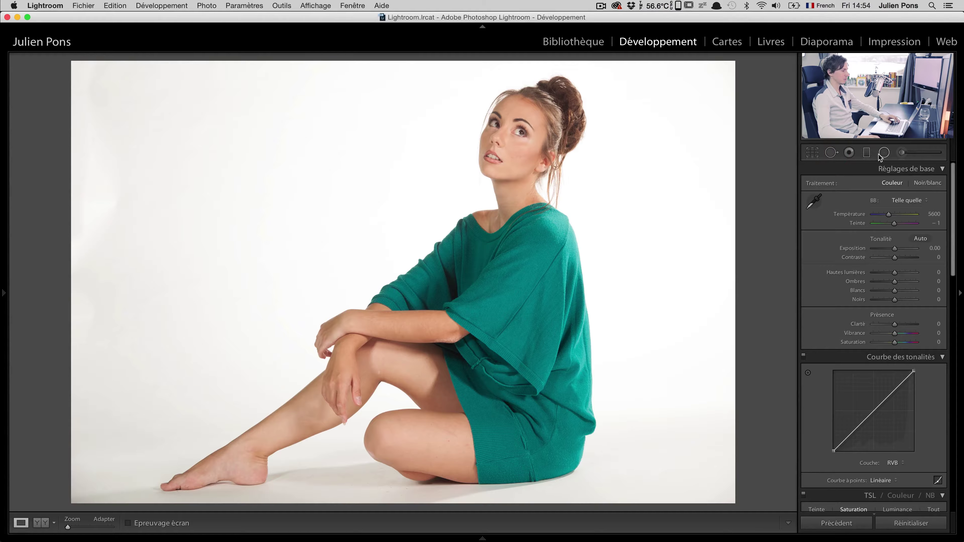
Step: Heal the vertical seam beside the cloned edge with a brush stroke of size 80, and move its source closer to the stroke
{"action": "left_click", "coordinate": [832, 153]}
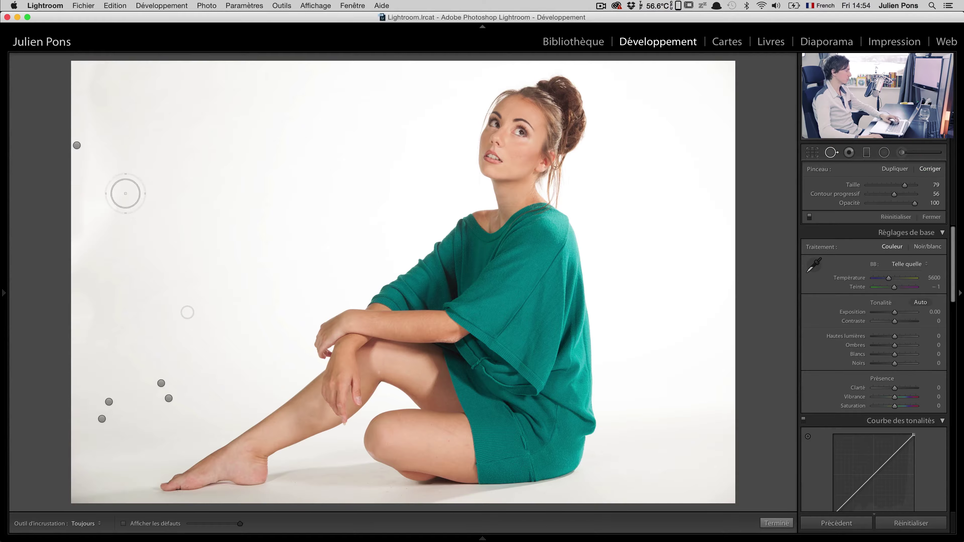
{"action": "left_click_drag", "start_coordinate": [95, 239], "coordinate": [95, 218]}
{"action": "mouse_move", "coordinate": [94, 173]}
{"action": "left_mouse_down"}
{"action": "mouse_move", "coordinate": [80, 82]}
{"action": "mouse_move", "coordinate": [114, 114]}
{"action": "mouse_move", "coordinate": [121, 210]}
{"action": "mouse_move", "coordinate": [95, 220]}
{"action": "left_mouse_up"}
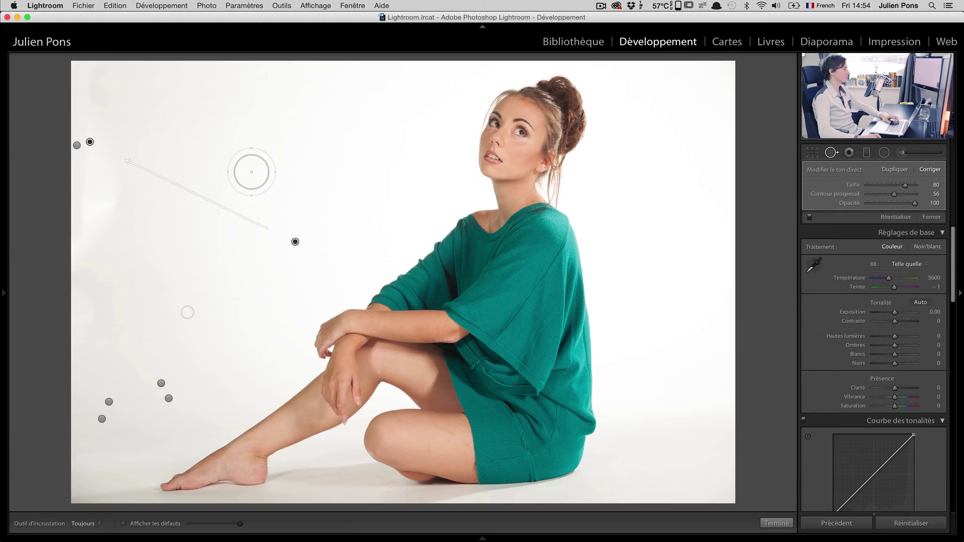
{"action": "mouse_move", "coordinate": [296, 241]}
{"action": "left_mouse_down"}
{"action": "mouse_move", "coordinate": [215, 218]}
{"action": "mouse_move", "coordinate": [182, 148]}
{"action": "left_mouse_up"}
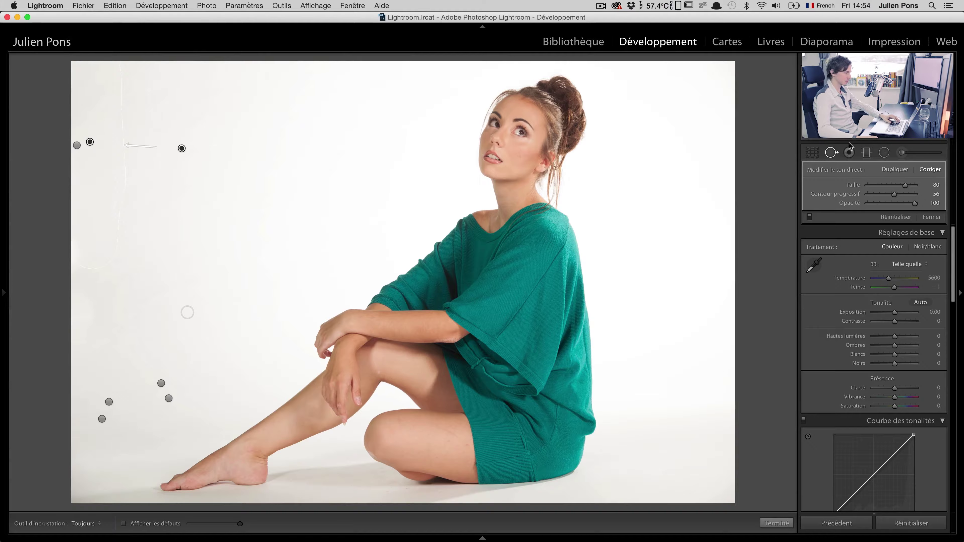
Step: Leave Spot Removal and compare the backdrop's left edge side by side before and after correction at 3:1 zoom
{"action": "key", "text": "q"}
{"action": "left_click", "coordinate": [105, 128]}
{"action": "left_click_drag", "start_coordinate": [405, 174], "coordinate": [380, 405]}
{"action": "key", "text": "y"}
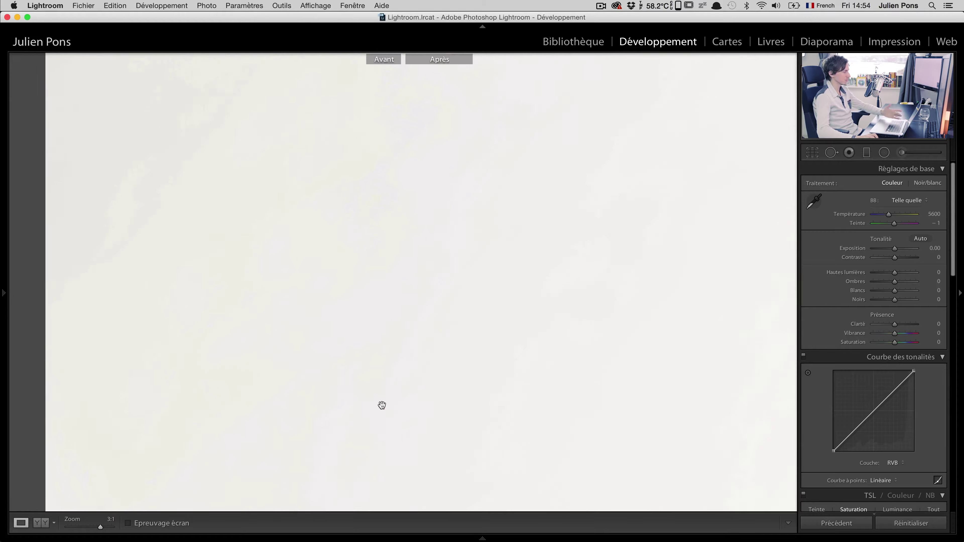
{"action": "left_click_drag", "start_coordinate": [469, 278], "coordinate": [713, 257]}
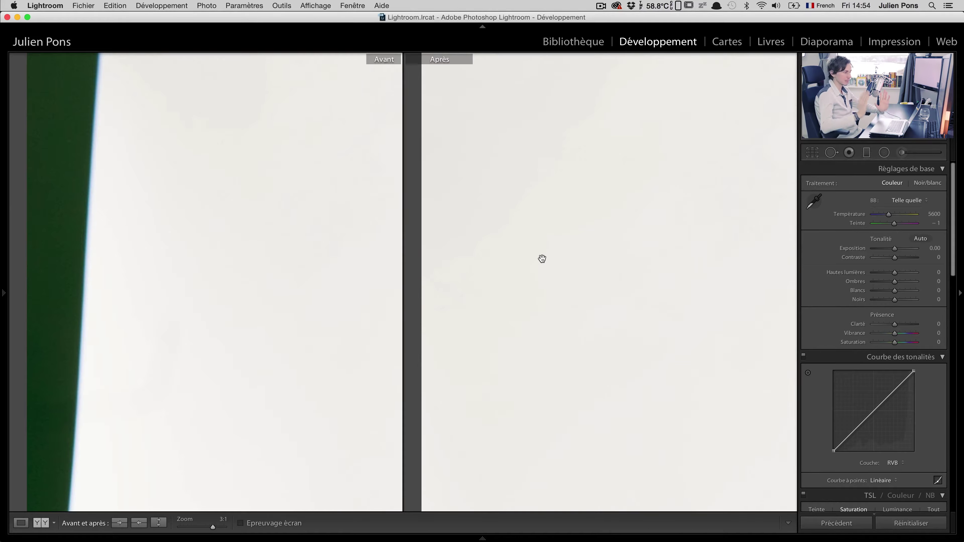
{"action": "left_click", "coordinate": [561, 246]}
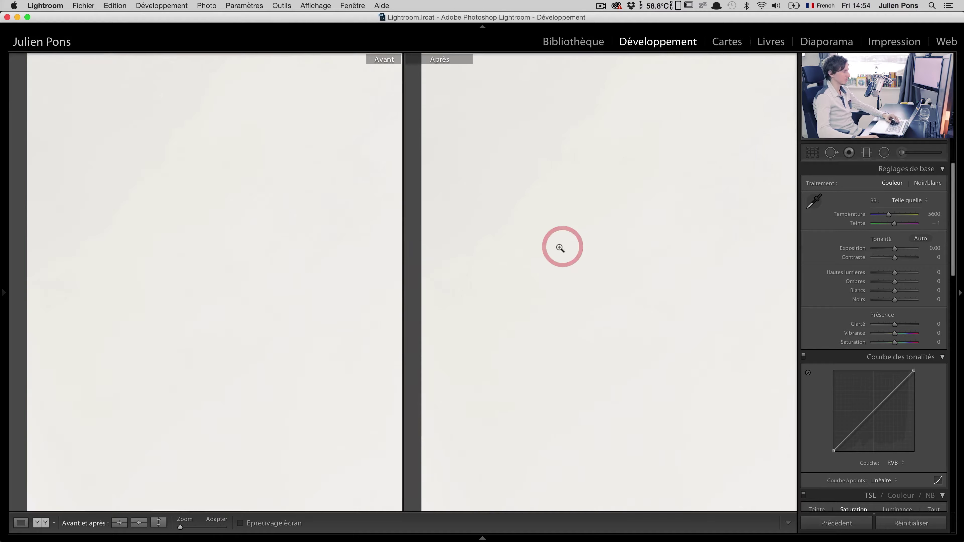